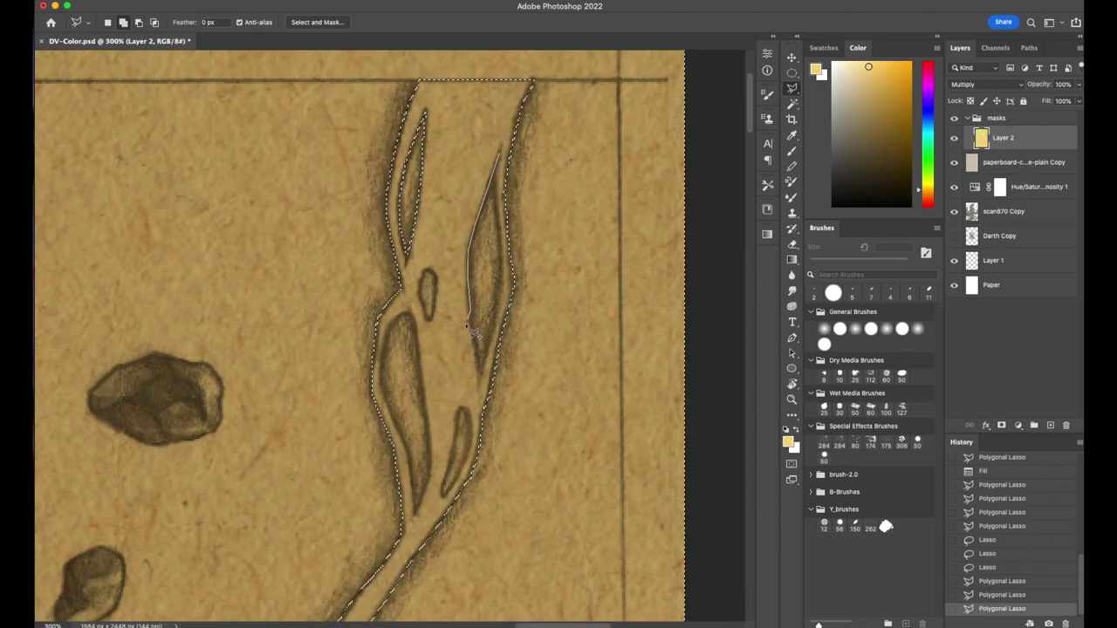
Outline the narrow pointed gaps inside the vine-like branches with the Polygonal Lasso
click(469, 247)
double_click(479, 359)
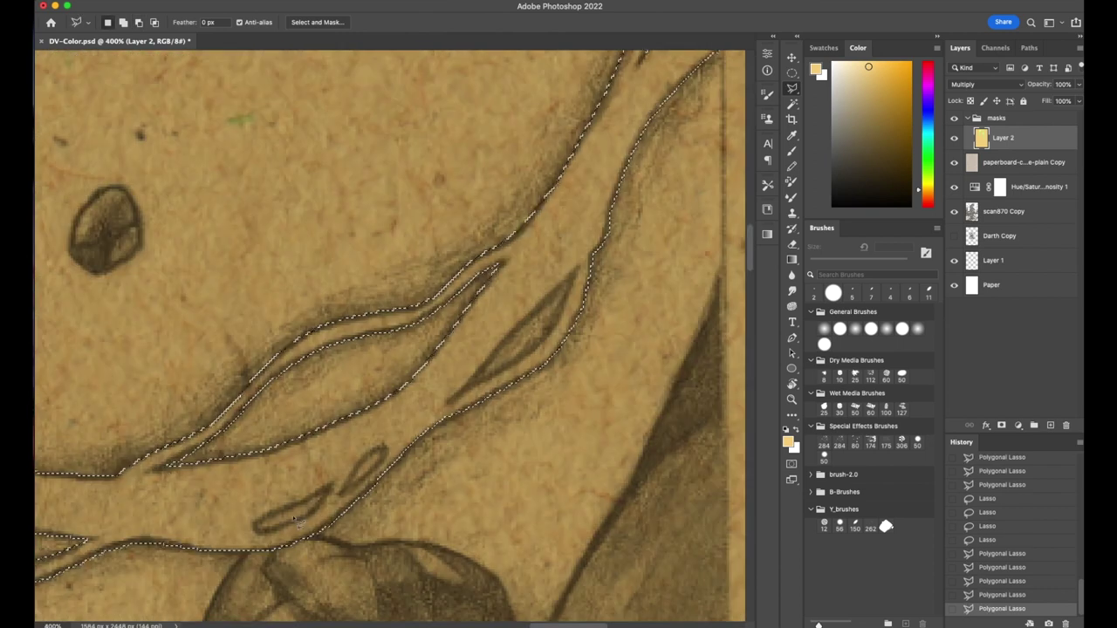
click(462, 393)
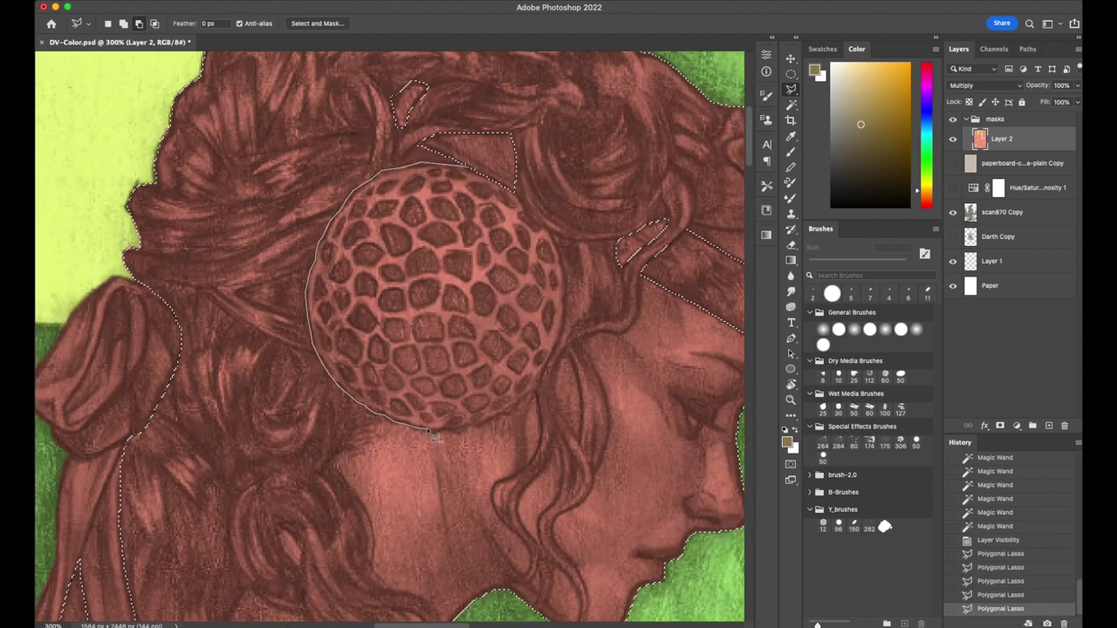
Trace the lower edge of the round honeycomb hair ornament with the Polygonal Lasso to subtract it from the selection
click(472, 427)
click(500, 413)
click(535, 388)
click(551, 364)
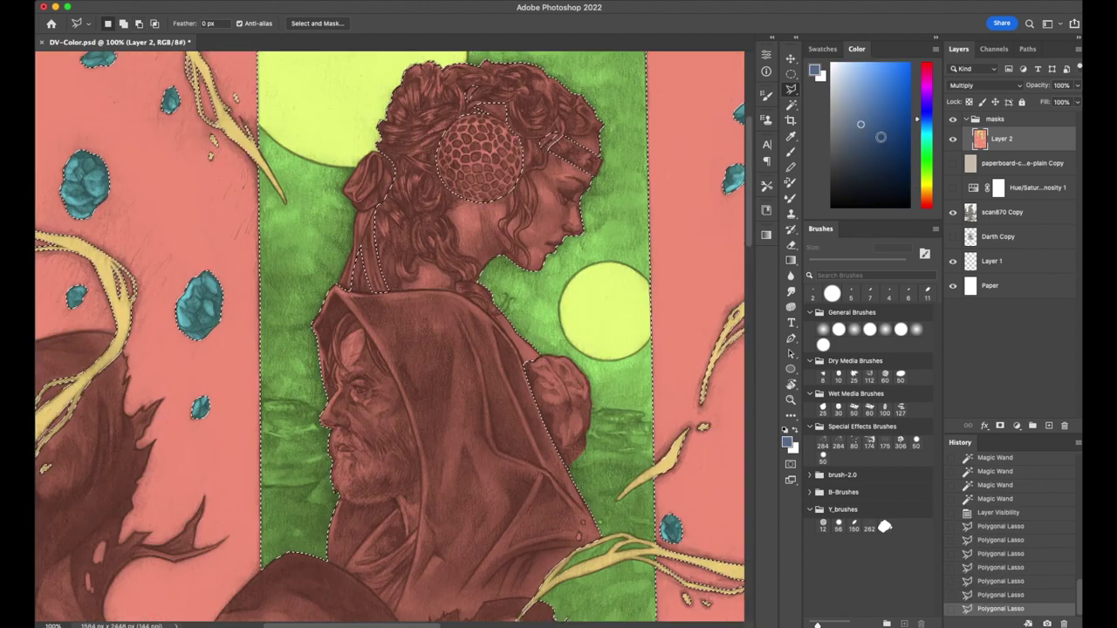
Fill the selected areas of Layer 2 with blue and blue-violet shades, finishing with a muted grey-violet
click(887, 137)
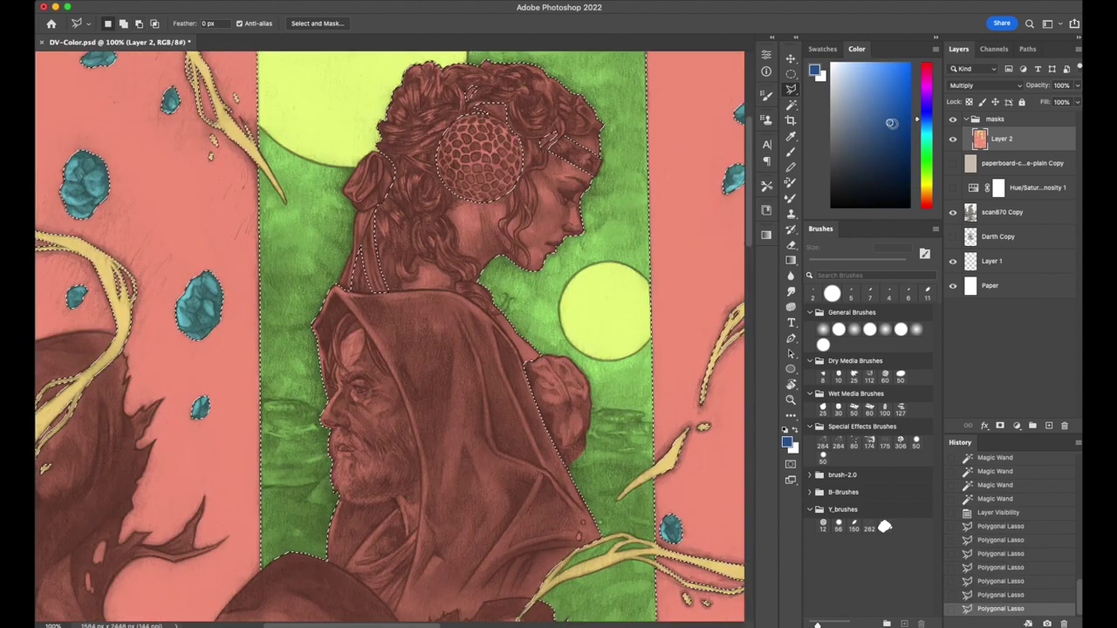
drag(927, 140, 927, 109)
key(alt+BackSpace)
click(872, 121)
key(alt+BackSpace)
click(839, 127)
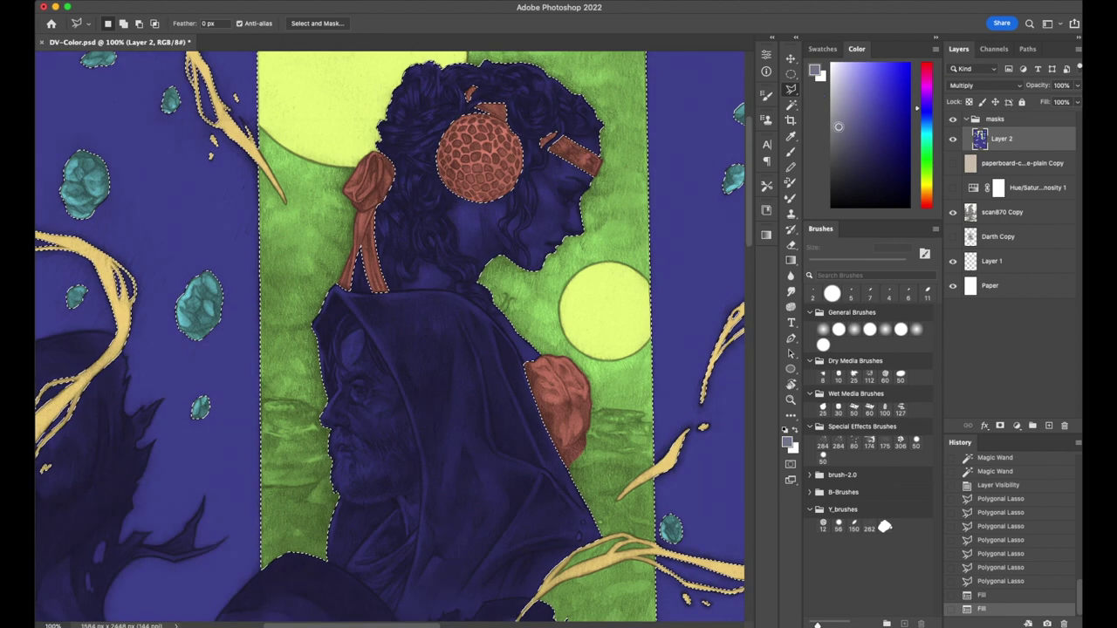
key(alt+BackSpace)
click(856, 137)
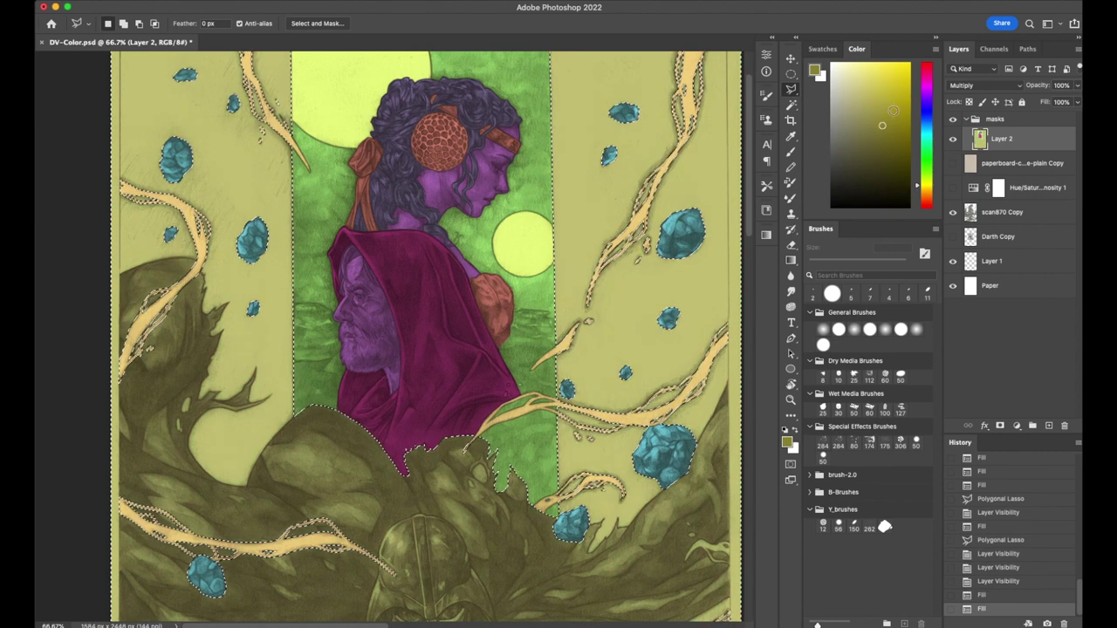
Fill the selected background and cape on Layer 2 with dark golden olive, and trace the cape's jagged edge with the Polygonal Lasso
click(856, 112)
key(alt+BackSpace)
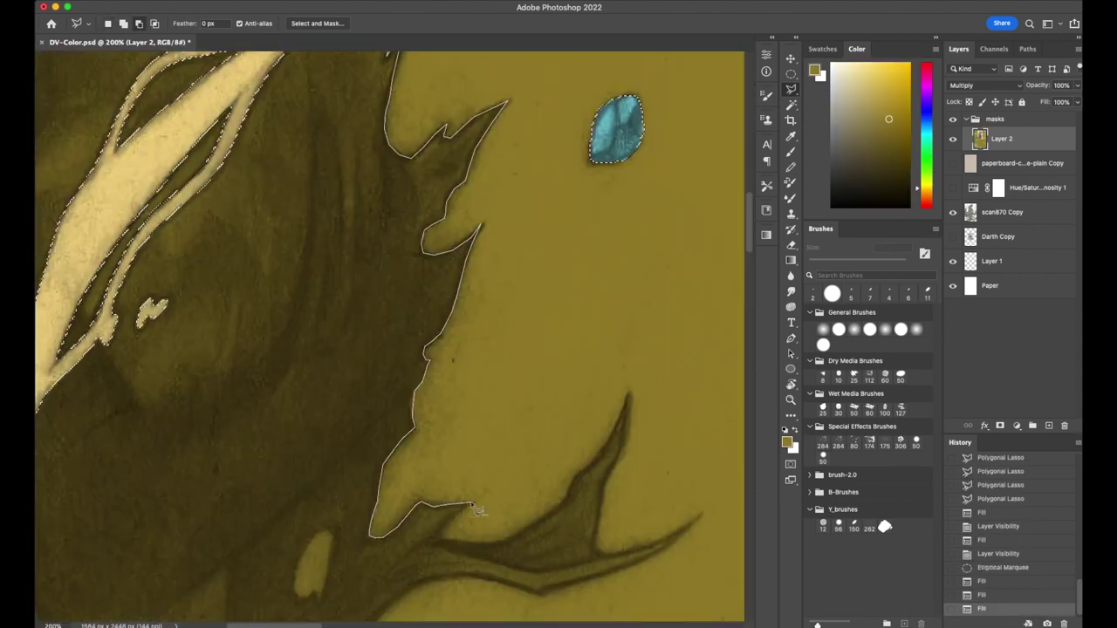
click(471, 504)
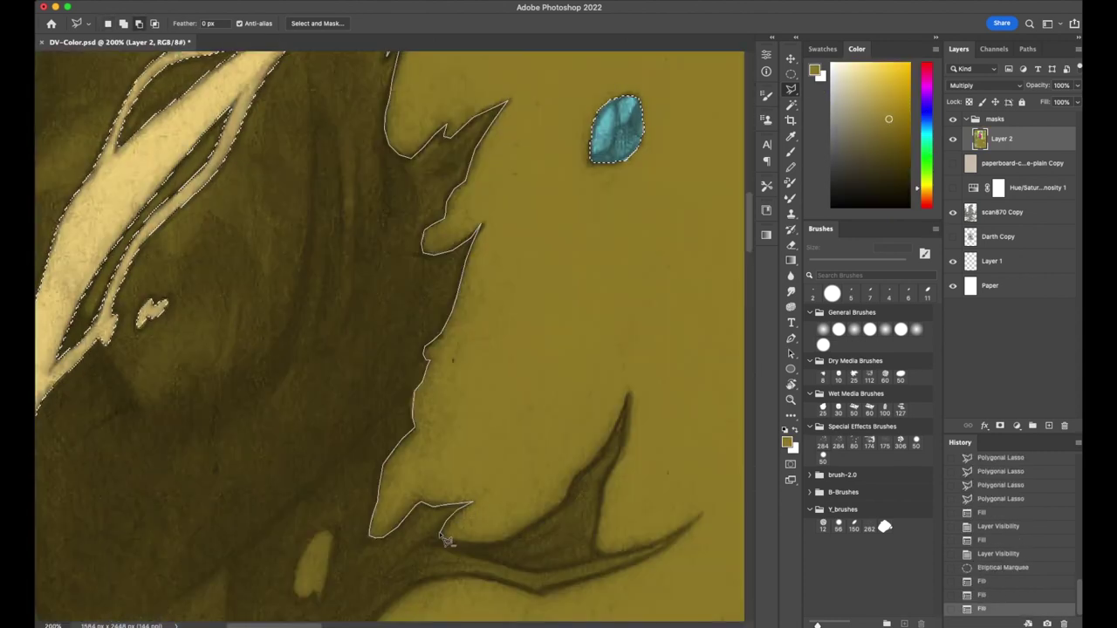
click(438, 536)
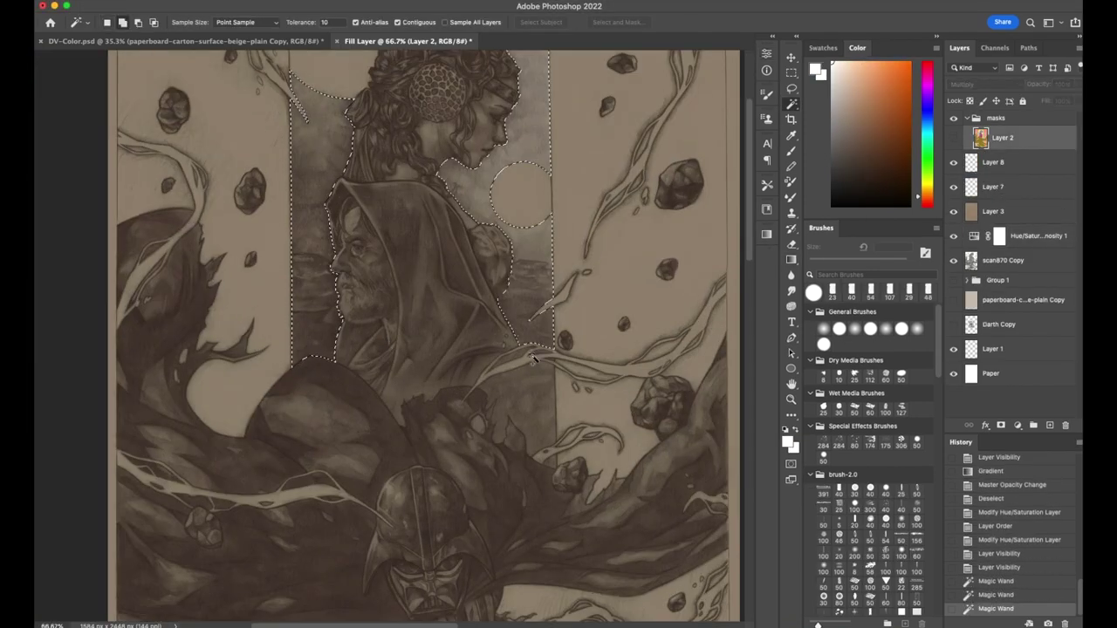
Add a layer mask to the sky gradient on Layer 8, and brush softly on Layer 9's mask near the horizon
scroll(552, 397, up, 5)
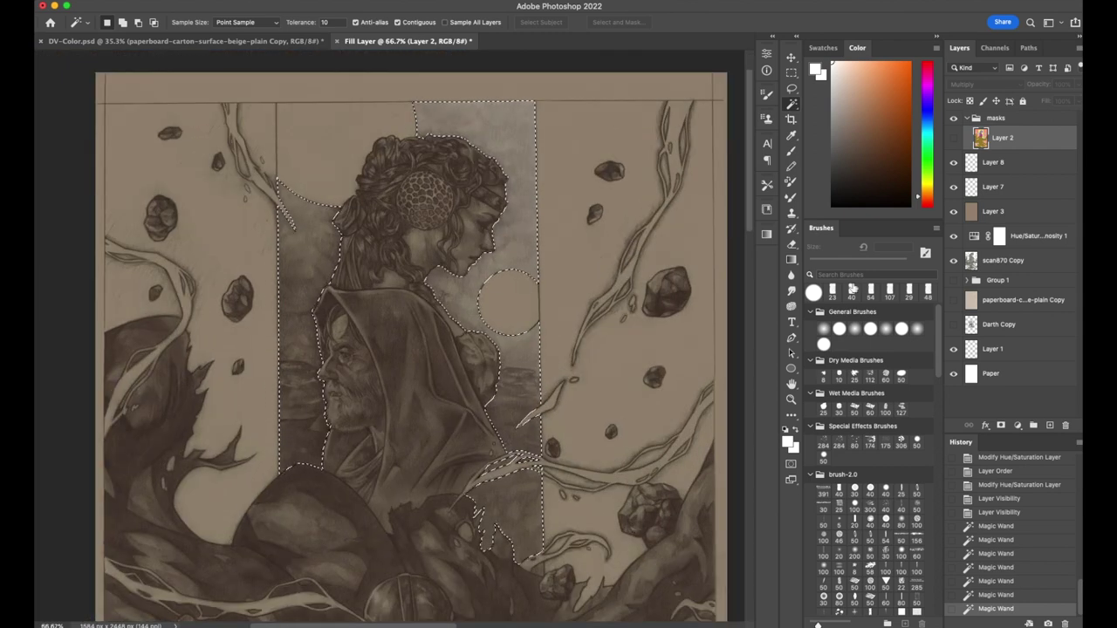
click(983, 163)
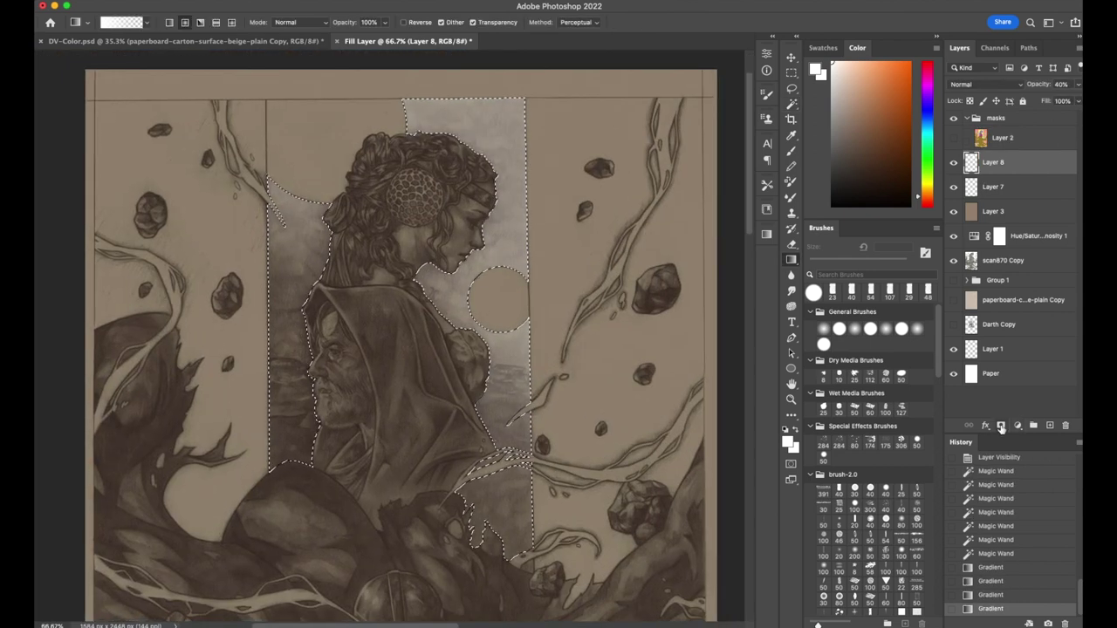
click(1001, 426)
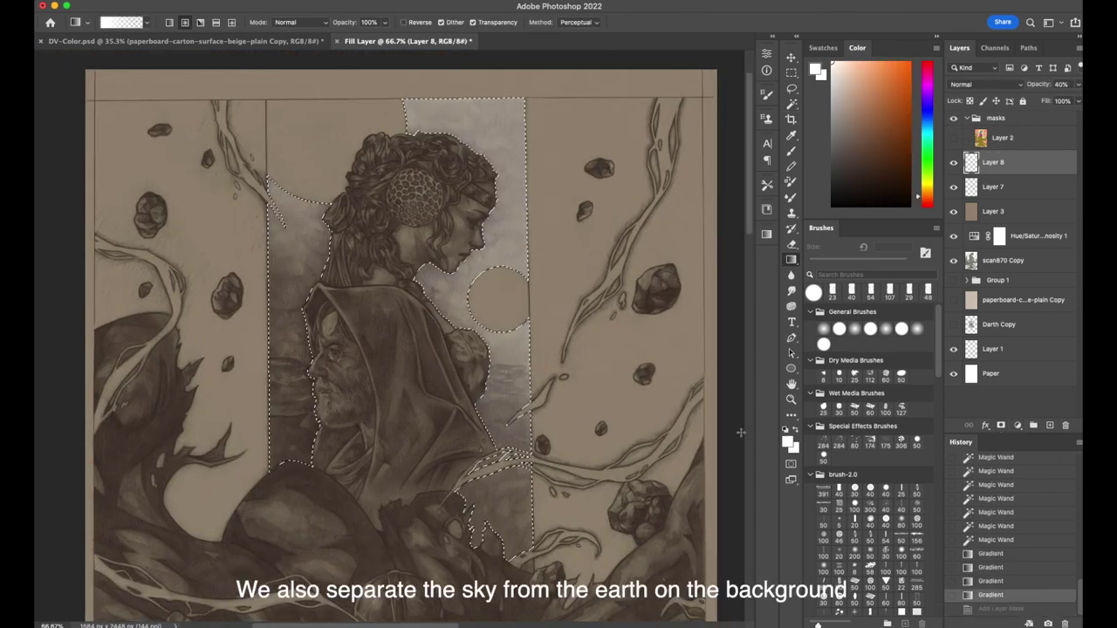
key(b)
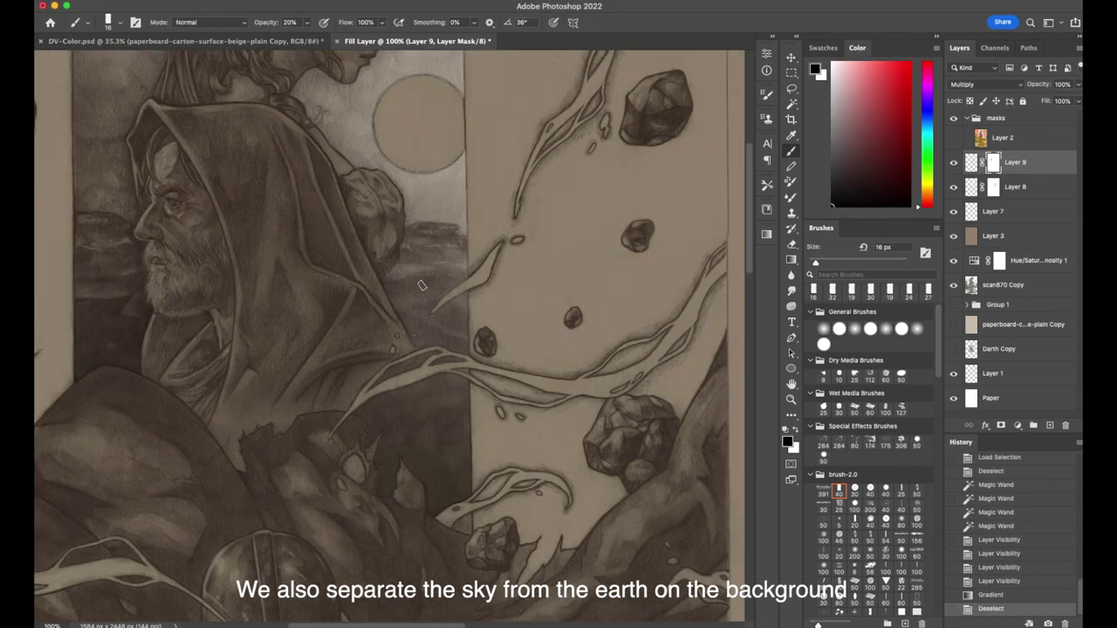
click(456, 241)
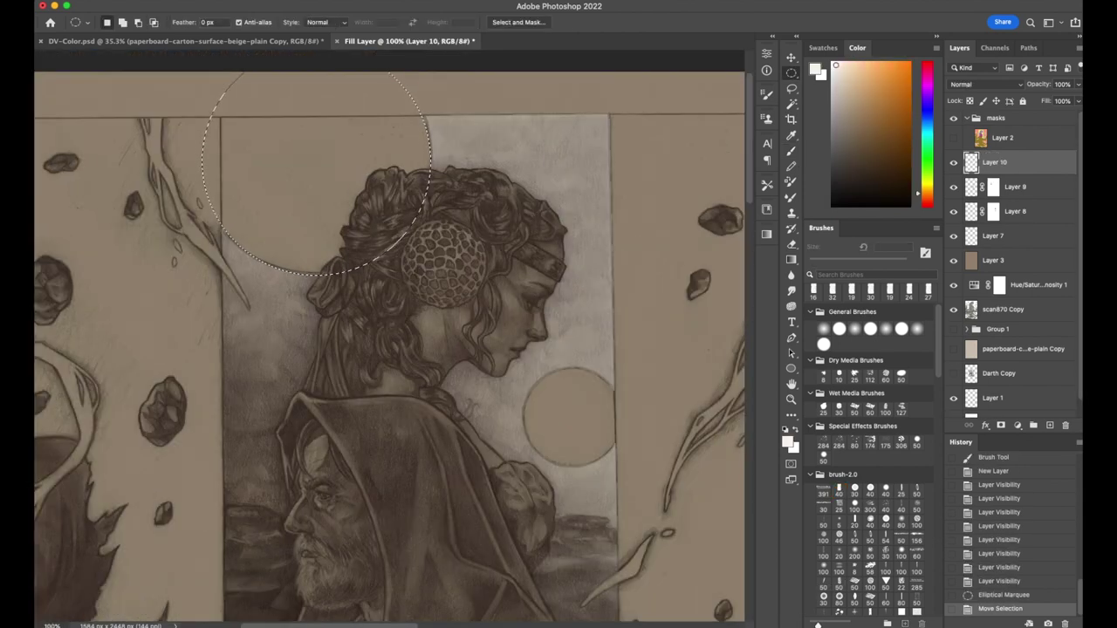
Fill the large circular selection on Layer 10 with off-white, and delete the part of the moon overlapping the woman's hair
key(alt+BackSpace)
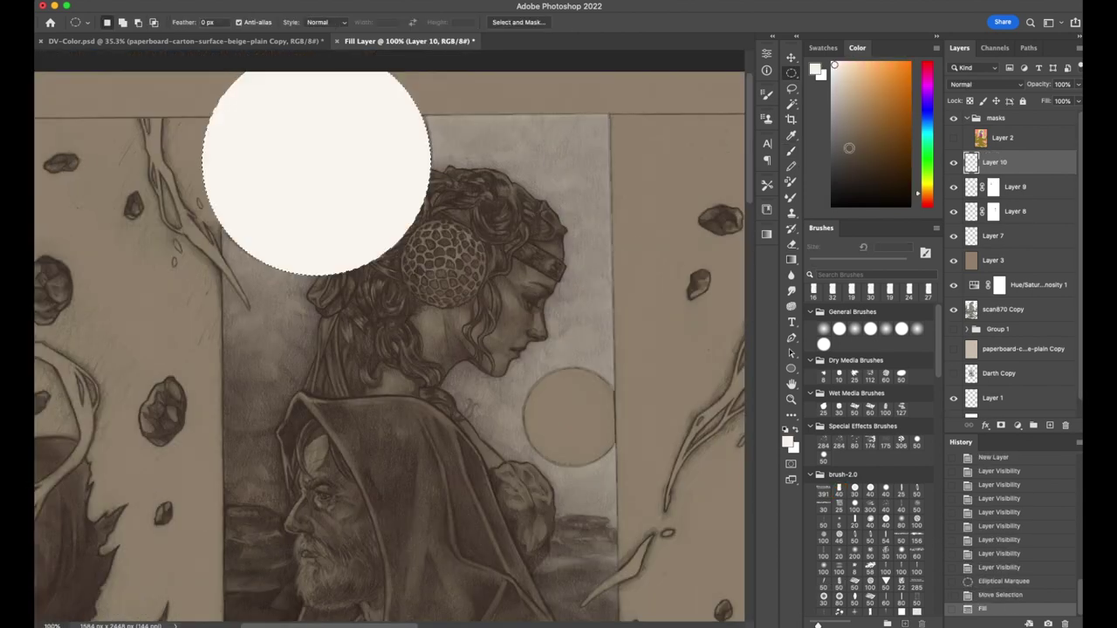
key(ctrl+t)
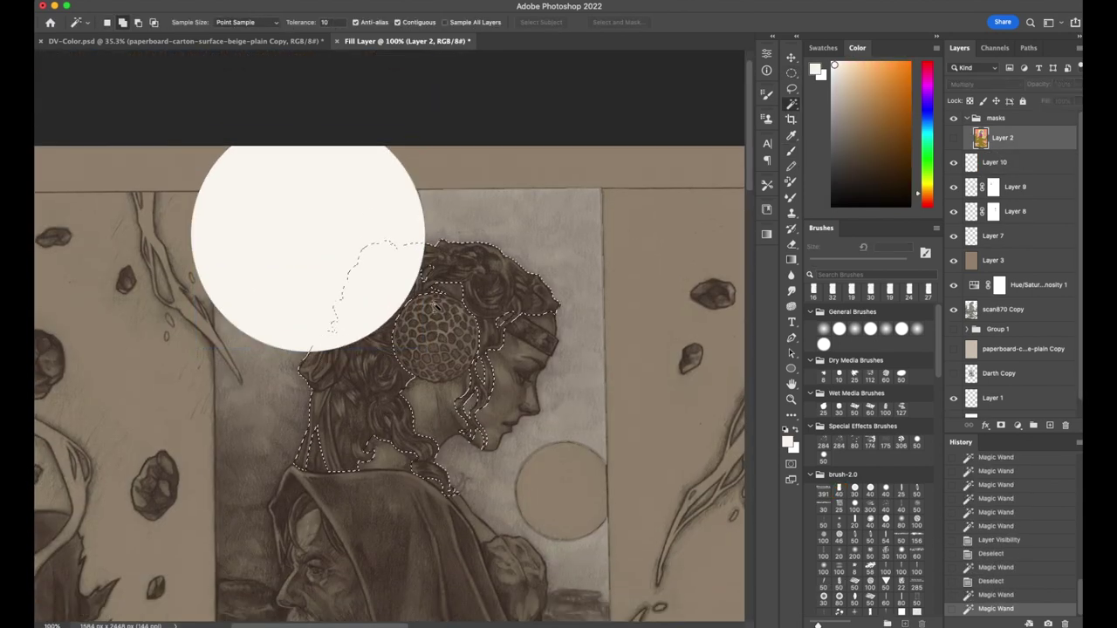
click(995, 163)
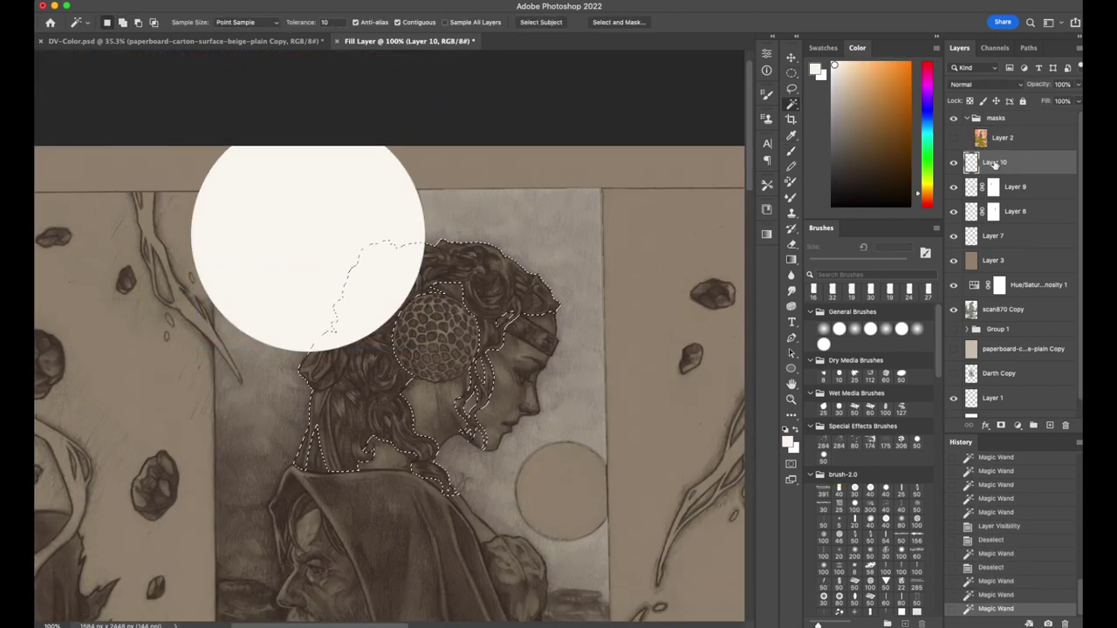
key(Delete)
key(ctrl+d)
scroll(331, 206, down, 5)
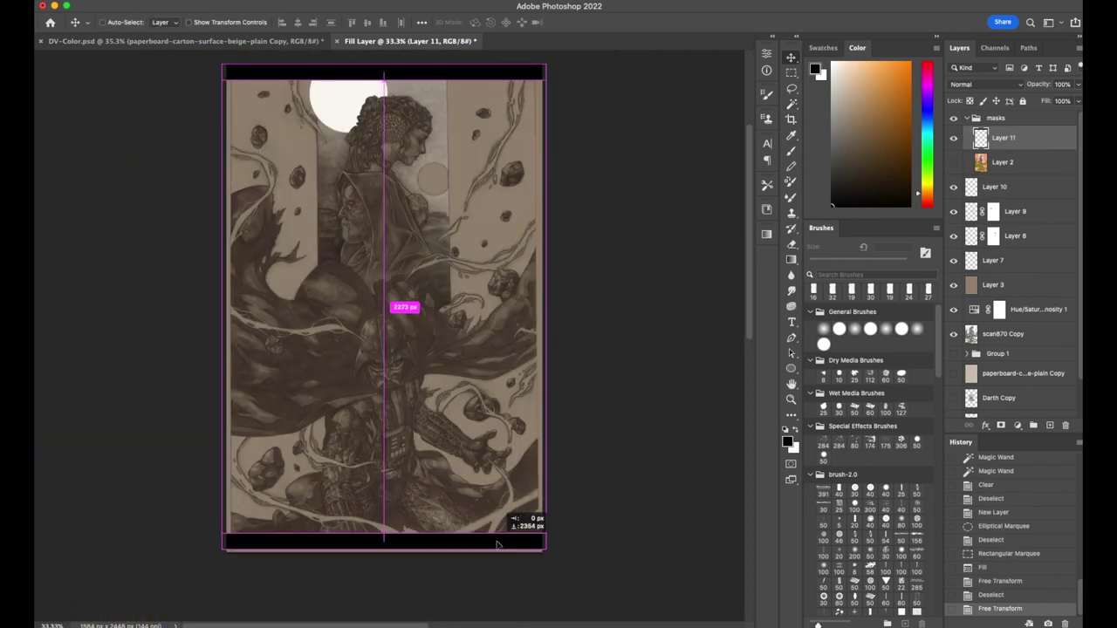
Place the black border bar along the poster's lower edge, and select the uncovered strip at its lower-left corner
drag(393, 296, 390, 310)
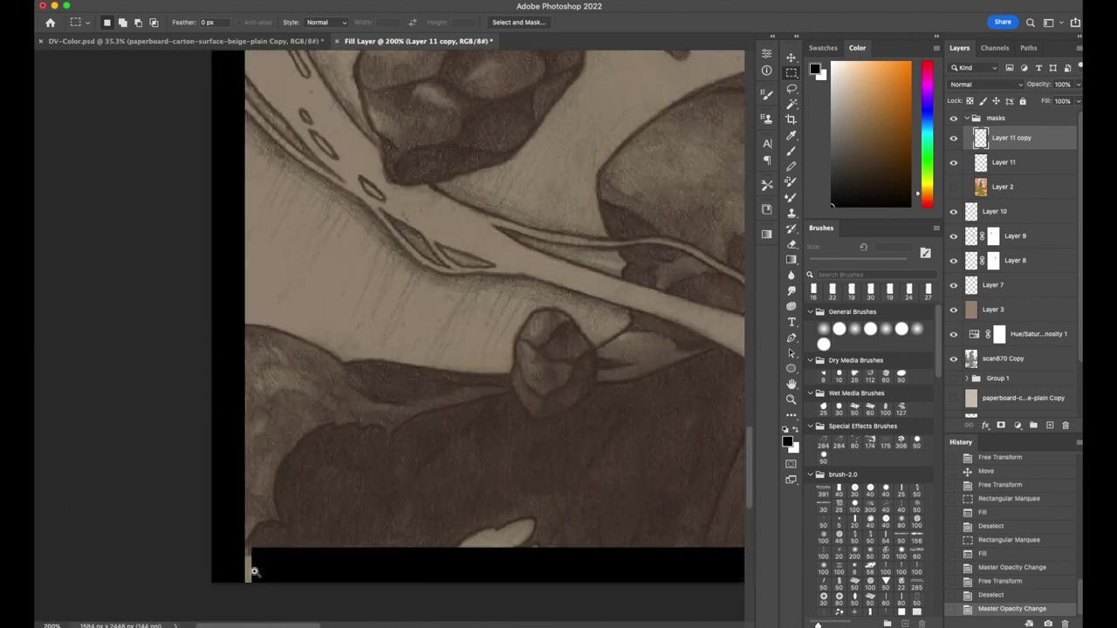
drag(194, 536, 324, 586)
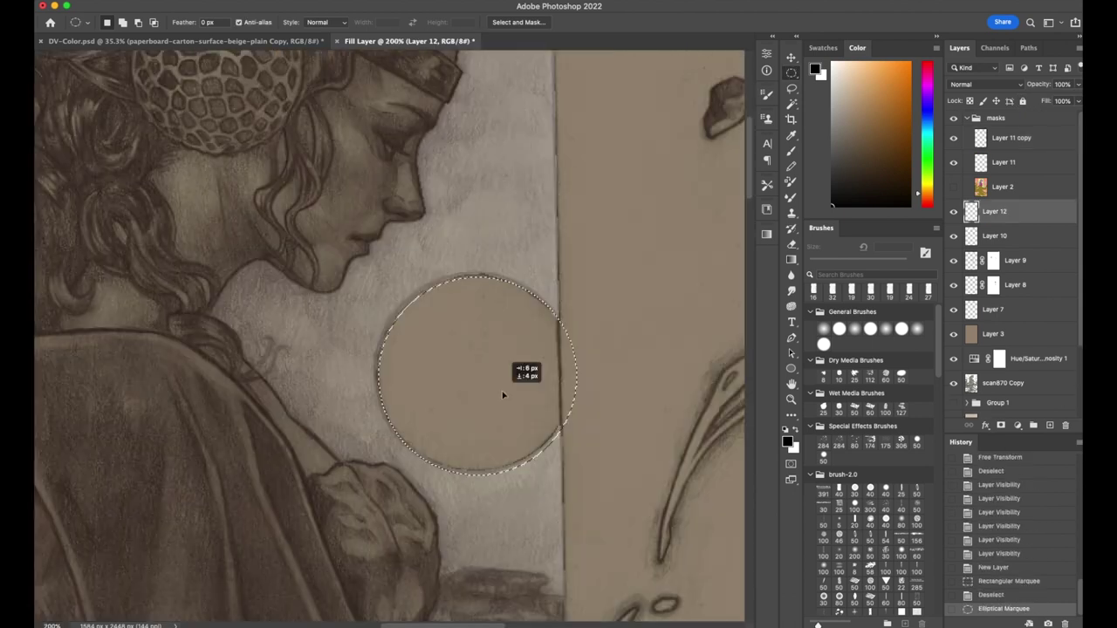
Align the circular selection with the small moon on Layer 12, and draw a white radial gradient from it on Layer 13
drag(505, 384, 506, 394)
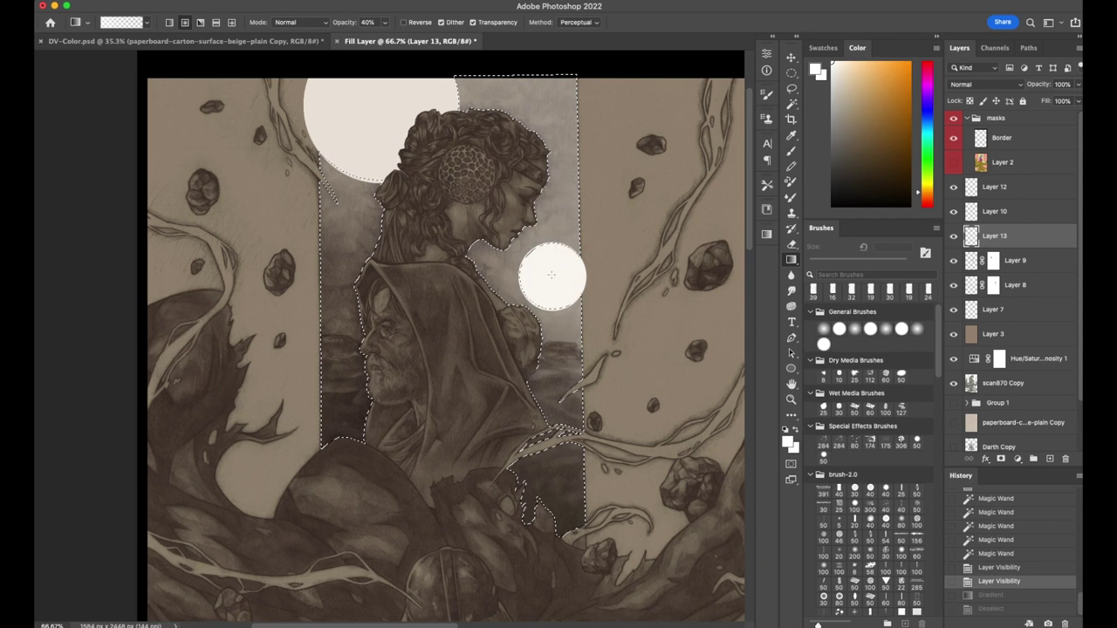
drag(549, 274, 562, 180)
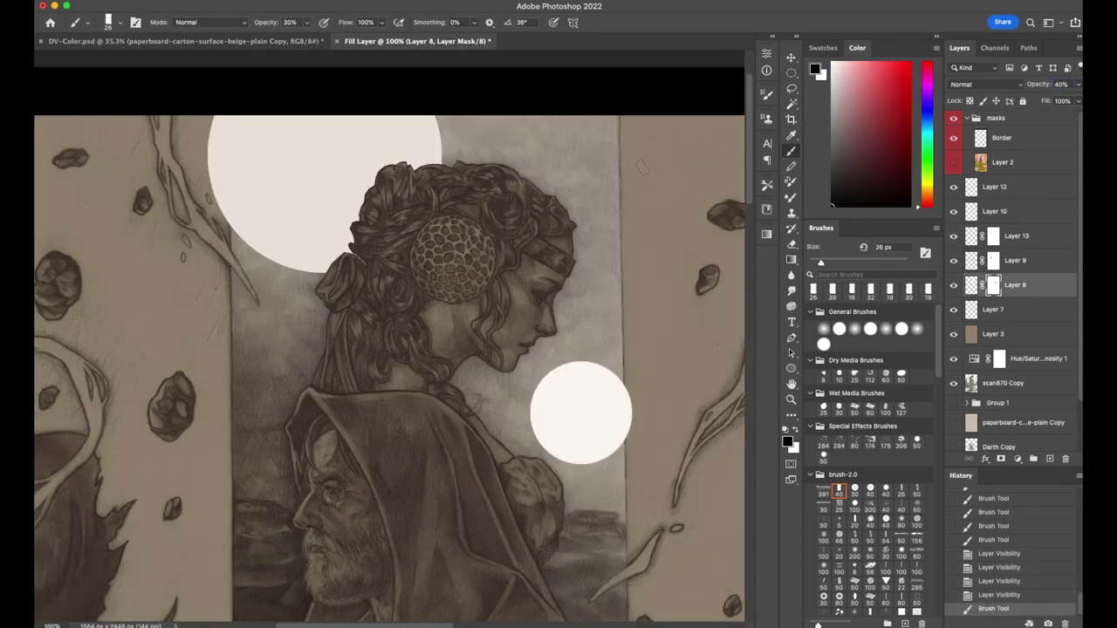
Undo the last brush strokes on Layer 8's mask, and give the Moons layer an orange colour label
key(super+z)
key(super+z)
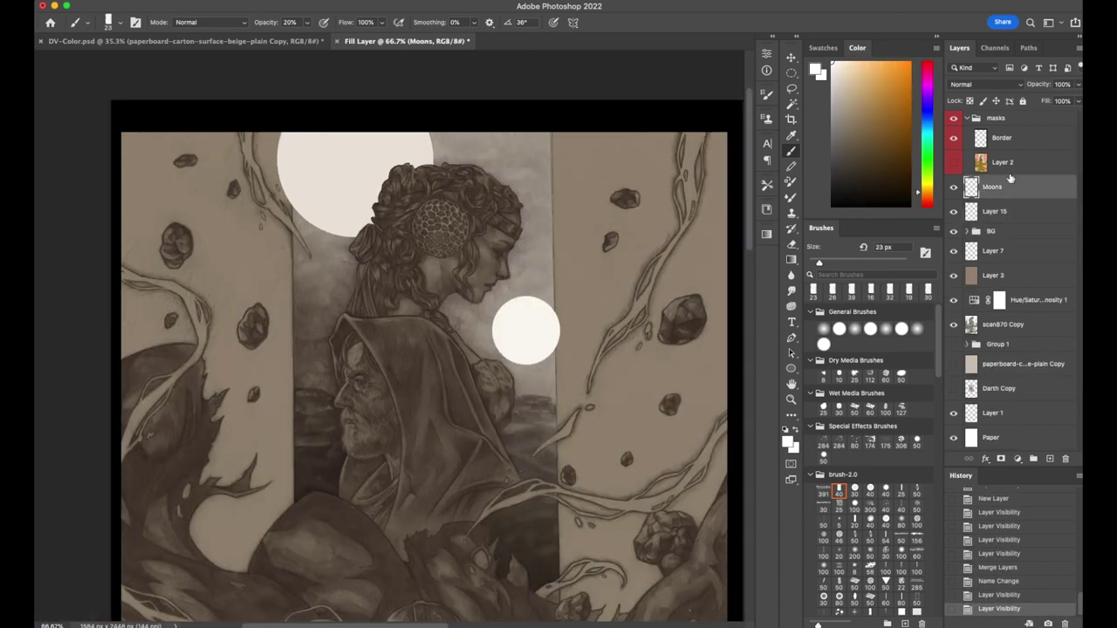
right_click(1003, 187)
key(Escape)
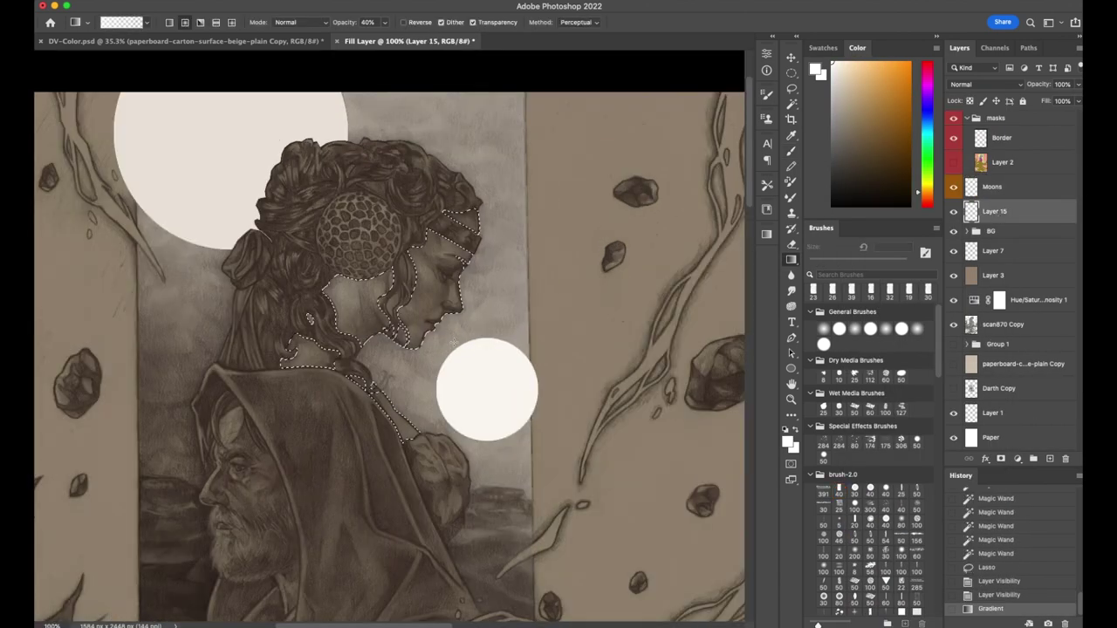
Light the woman's selected face and neck with a 40% white gradient on Layer 15, and refine the shading on Layer 16
drag(548, 377, 548, 377)
drag(235, 495, 360, 449)
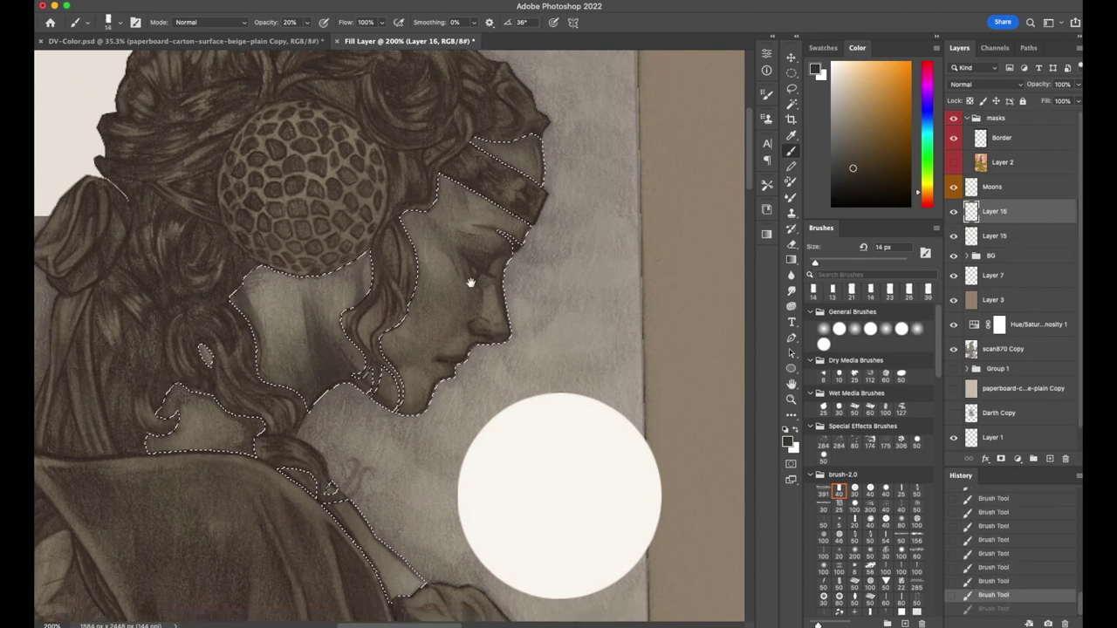
drag(470, 283, 452, 292)
key(bracketright)
key(Delete)
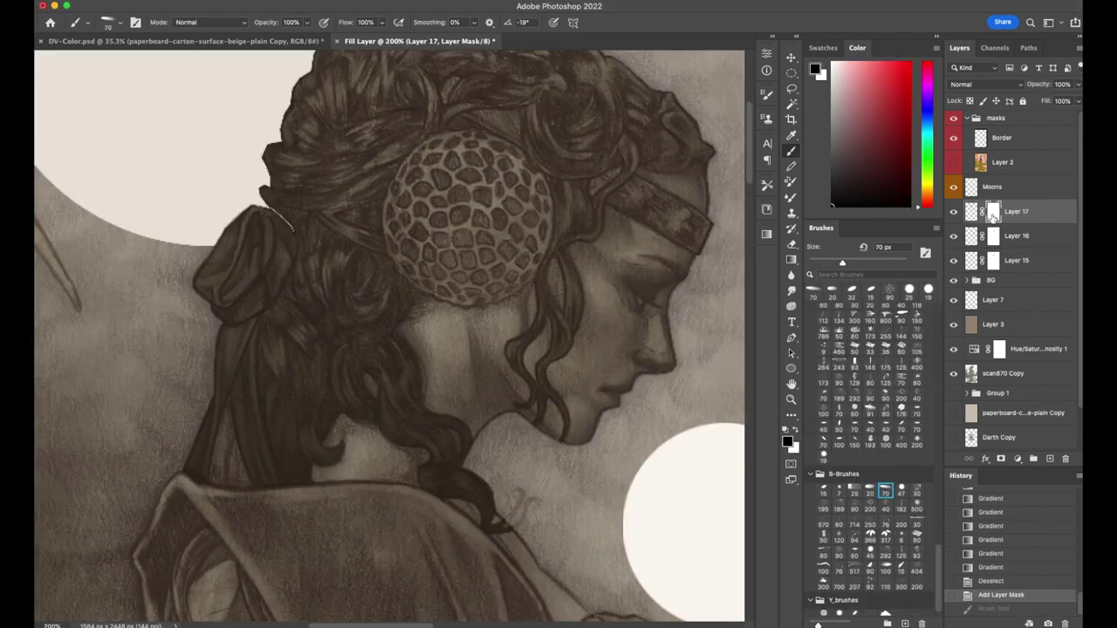
Brush on Layer 17's mask over the woman's hair, reducing the brush to 25 px, and make Layer 18 active
drag(336, 391, 378, 382)
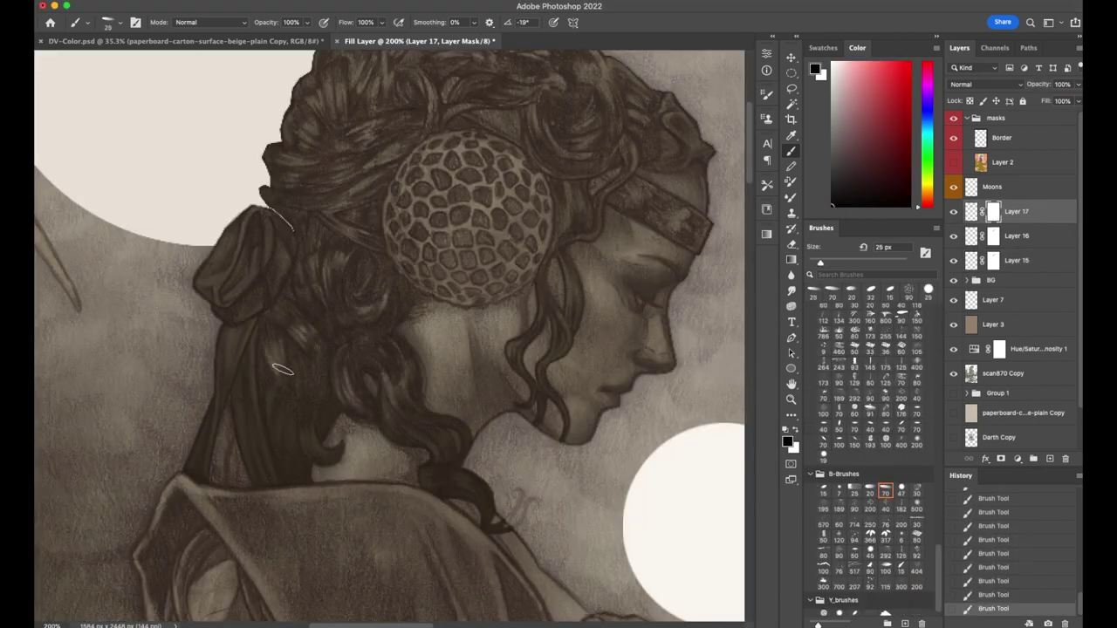
scroll(283, 370, right, 3)
key(bracketleft)
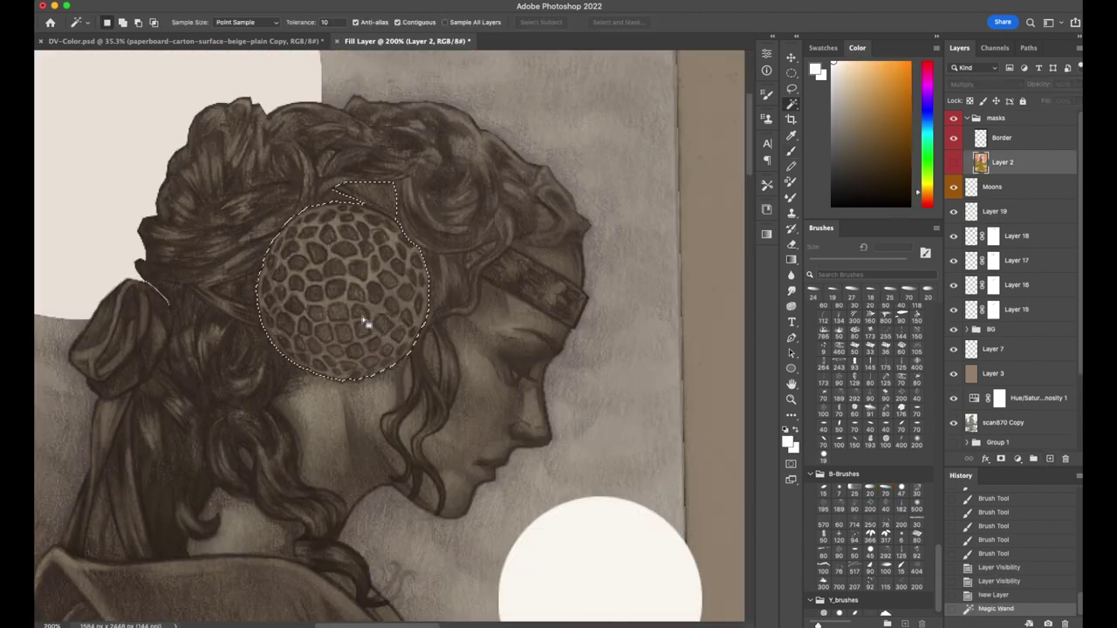
click(1013, 232)
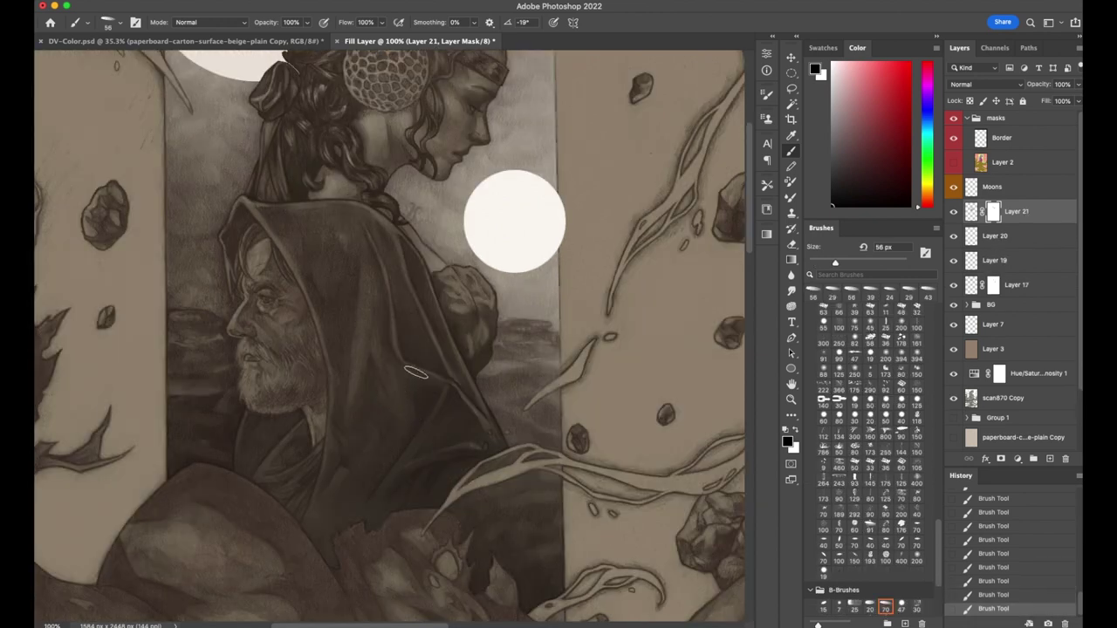
Brush on Layer 22's mask at 20% opacity along the hooded man's hair and face, enlarging the brush from 15 px
key(Return)
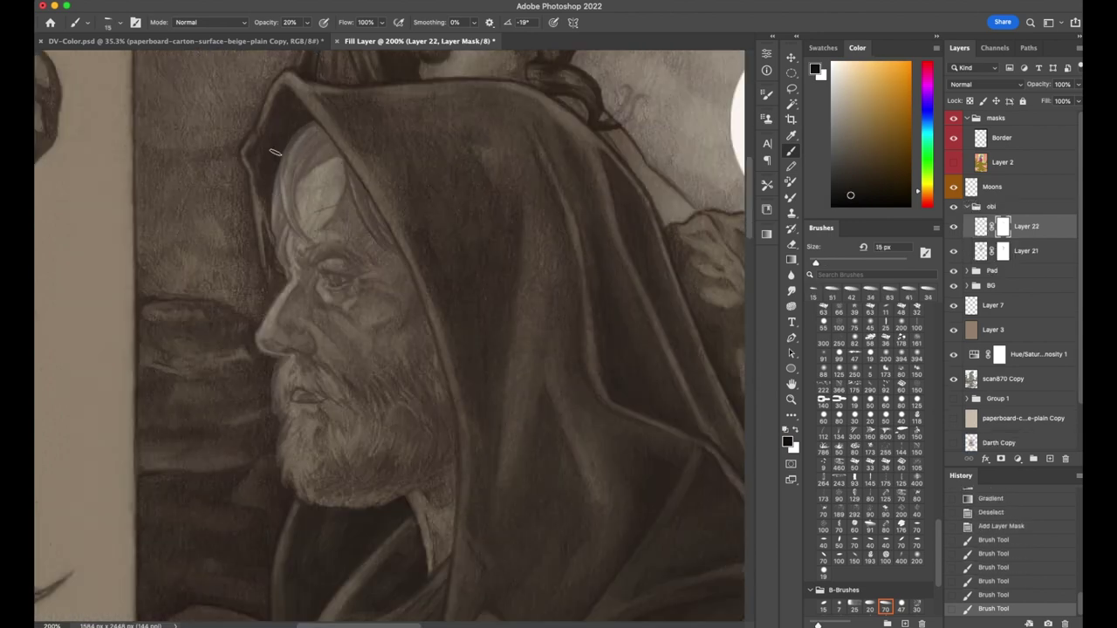
key(bracketright)
mouse_move(279, 155)
mouse_down()
mouse_move(304, 162)
mouse_move(325, 253)
mouse_up()
key(bracketright)
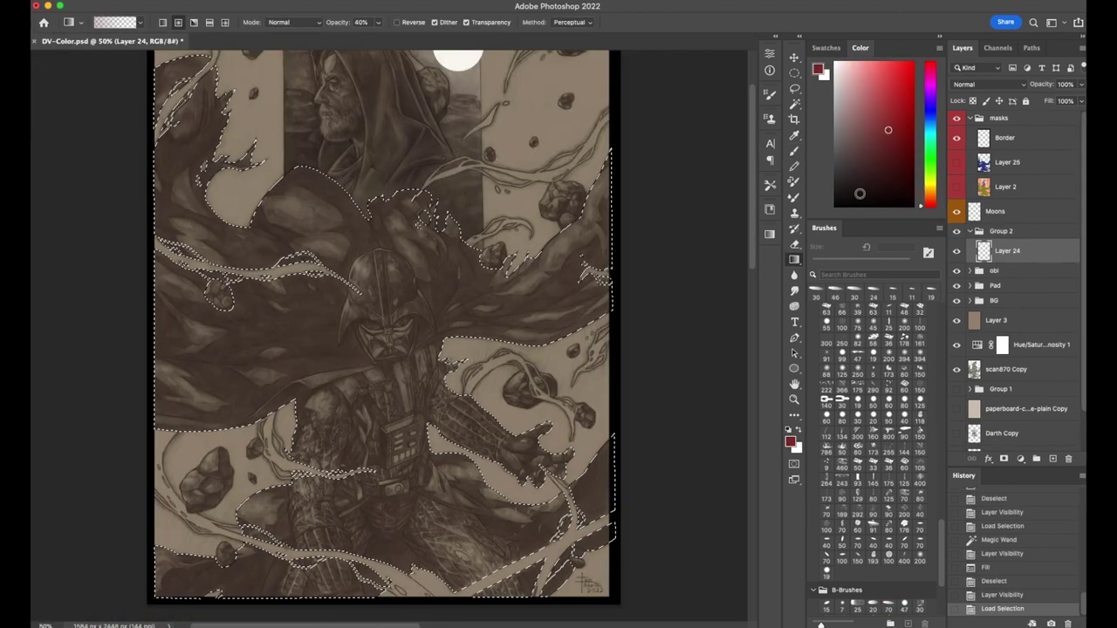
With an orange hue for the gradient, undo the last glow on Layer 26 and load Layer 24's mask as a selection
click(930, 196)
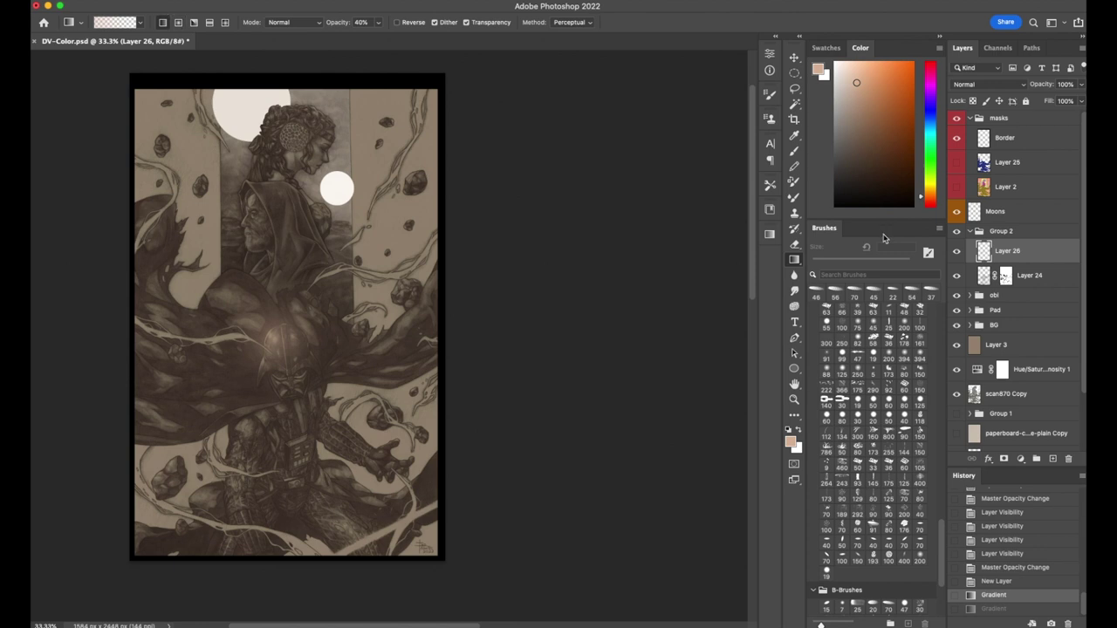
key(super+z)
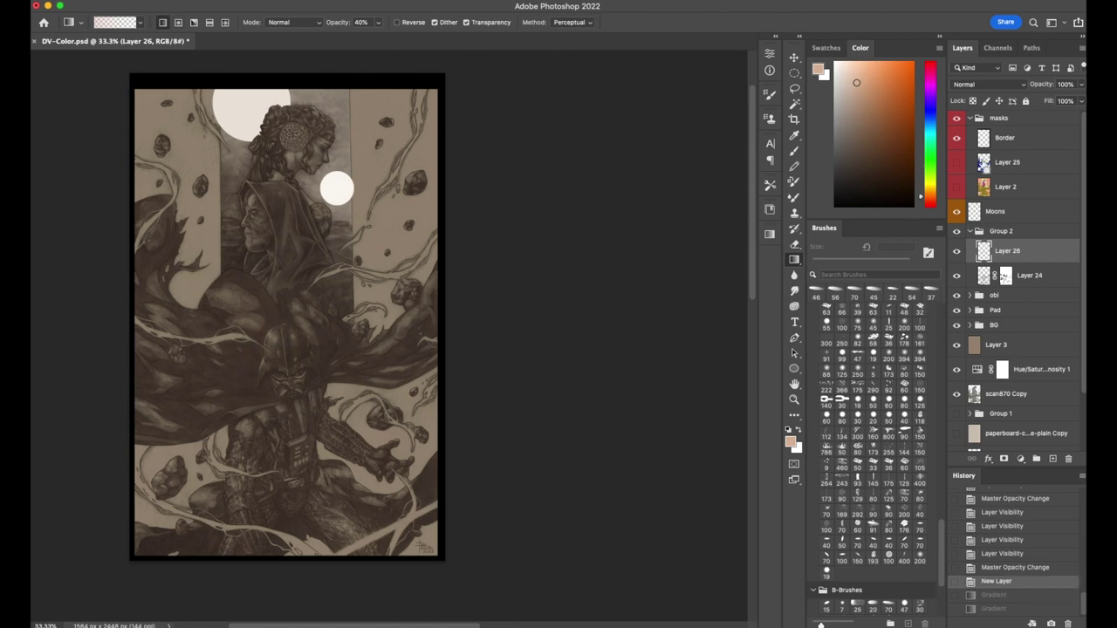
super+click(1006, 275)
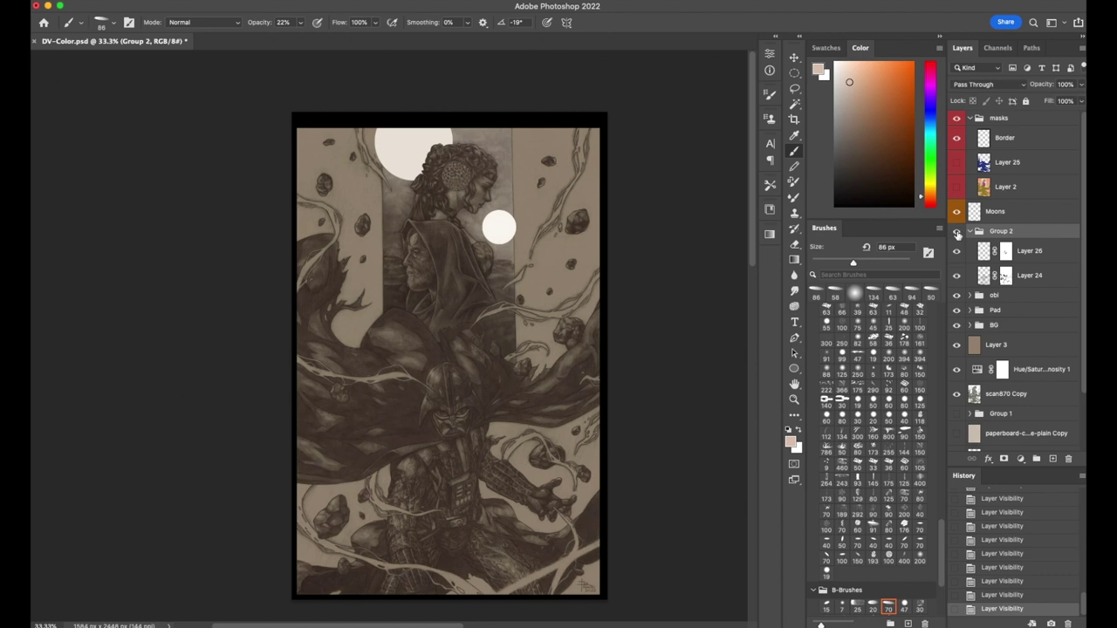
scroll(471, 481, down, 1)
scroll(521, 419, down, 1)
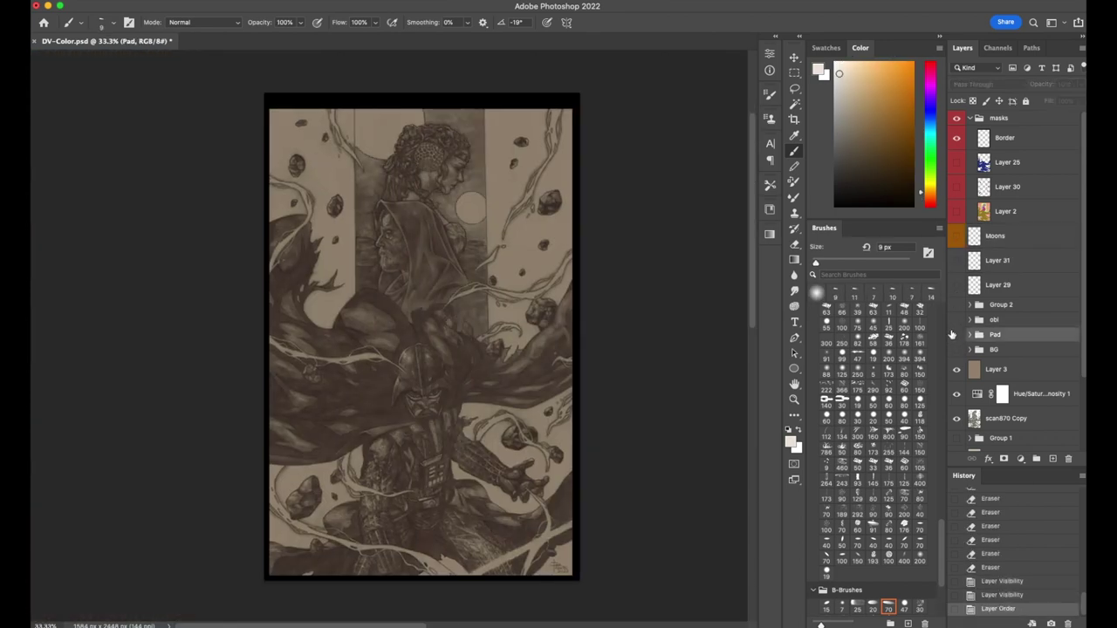
Fill the selected Darth Vader figure and cape with dark red on Layer 34 and set the layer to Soft Light
drag(956, 308, 954, 272)
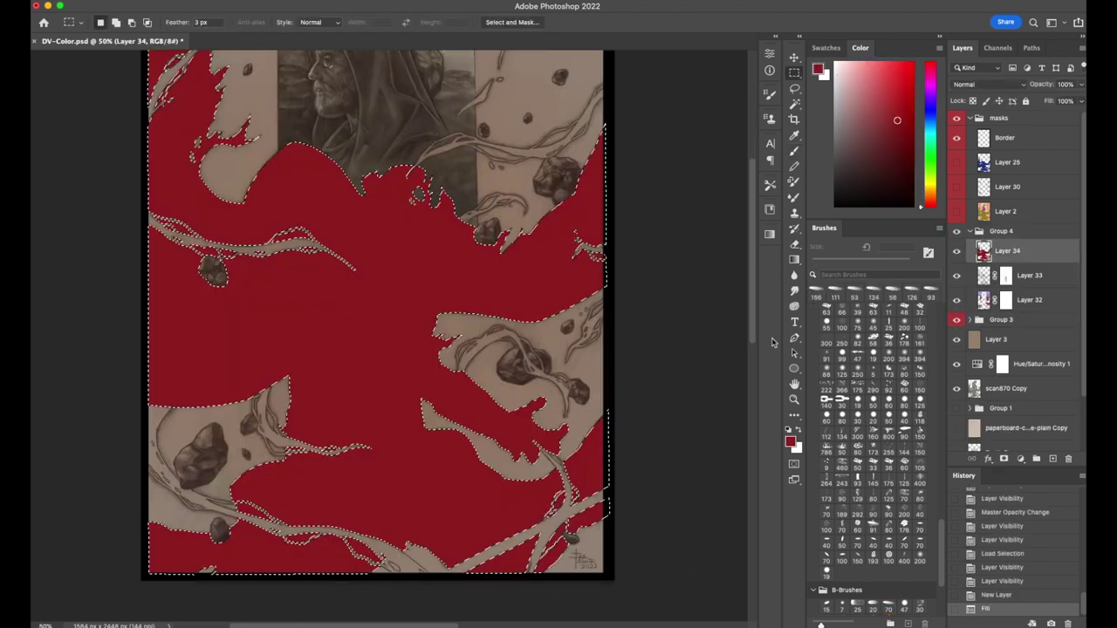
scroll(428, 323, up, 1)
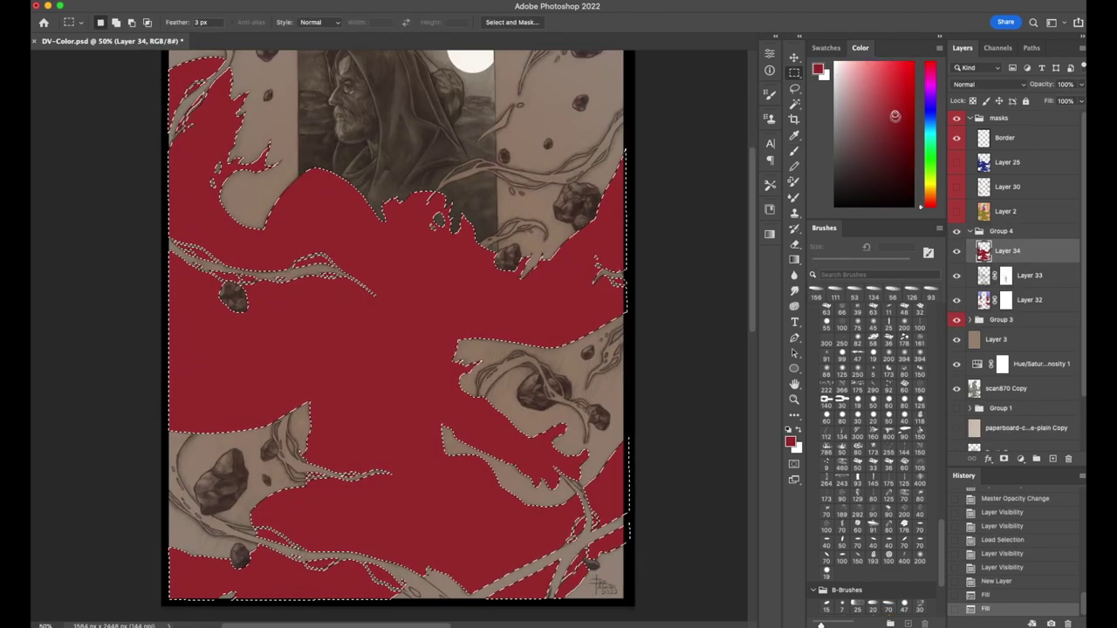
click(988, 83)
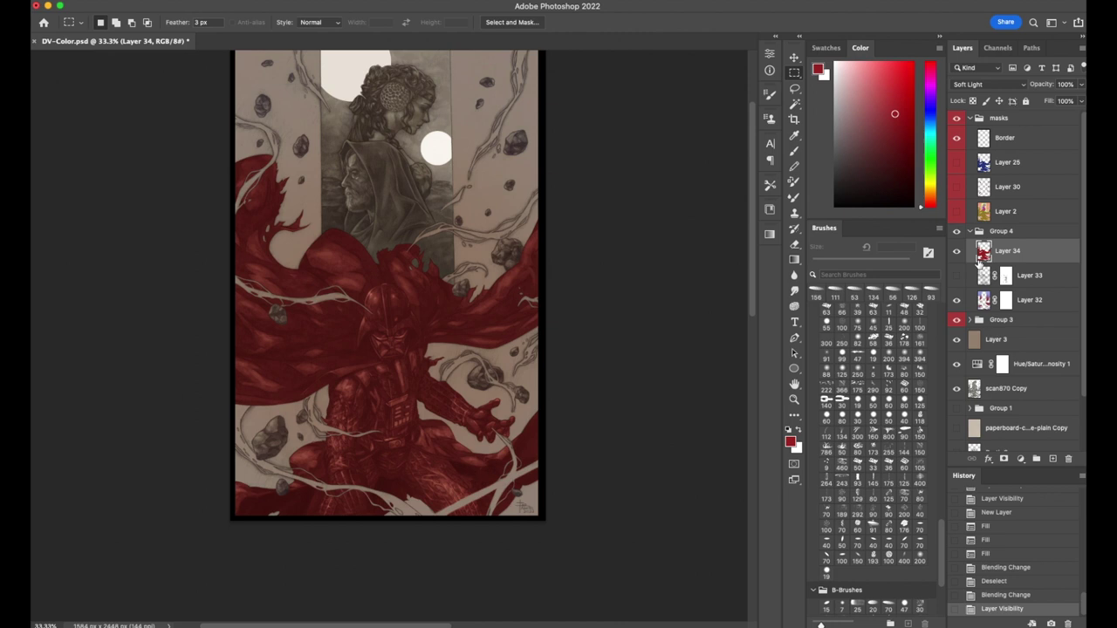
Add a layer mask to Layer 34 for gradients and lower the layer's opacity
click(1004, 458)
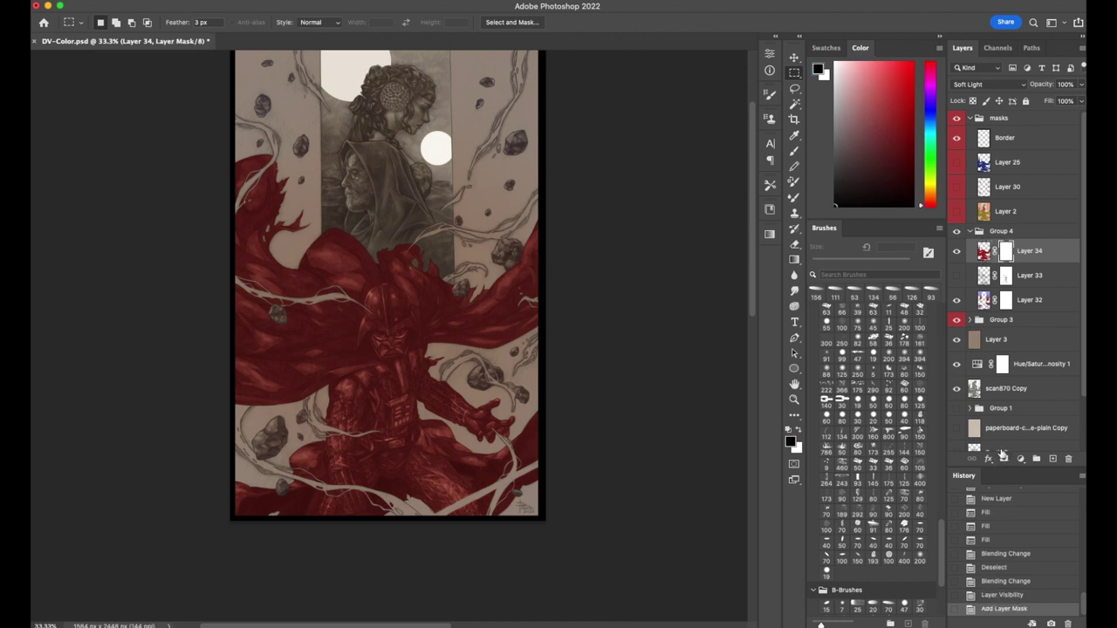
key(g)
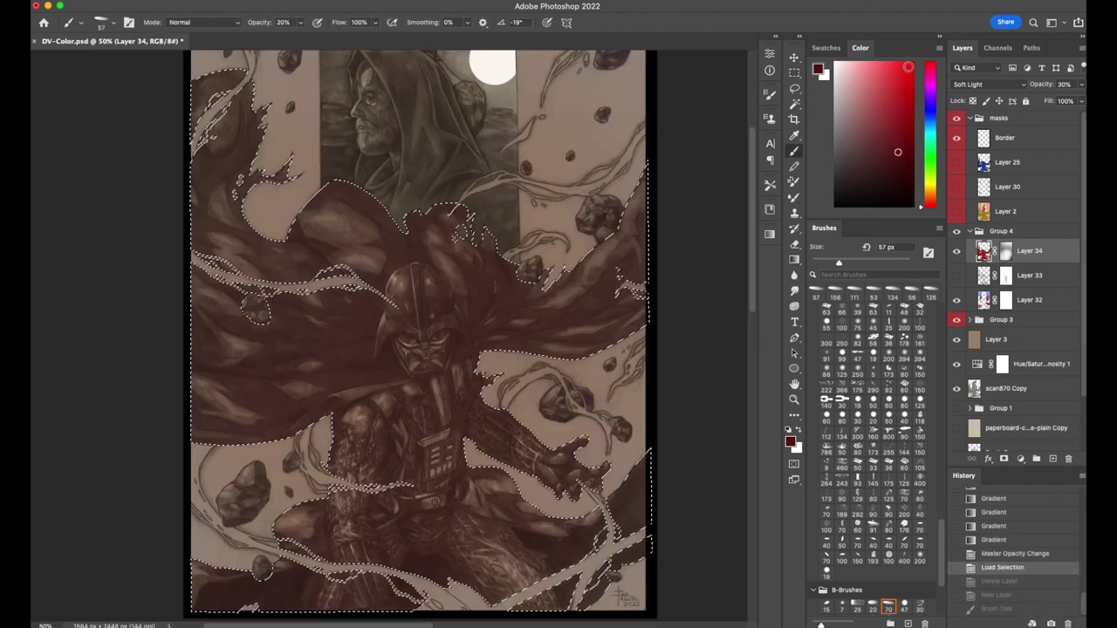
drag(1039, 83, 1033, 84)
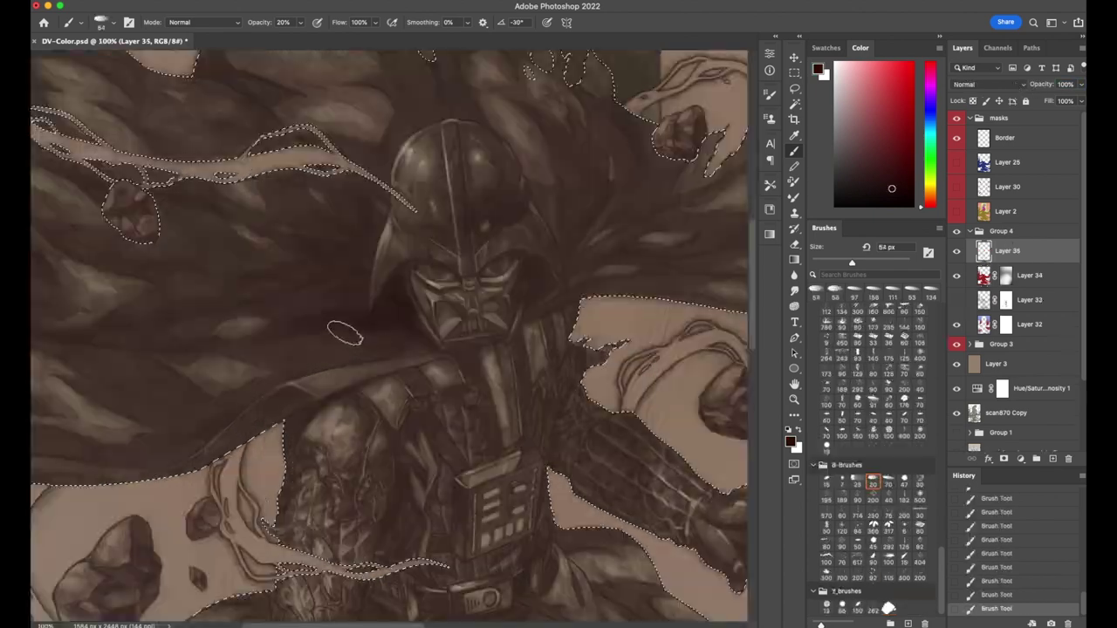
Switch to Clip Studio Paint and brush on the top Hue/Saturation layer's mask over Vader's helmet, shoulder and belt at 200% zoom
key(Delete)
key(super+0)
key(super+plus)
key(super+plus)
key(super+plus)
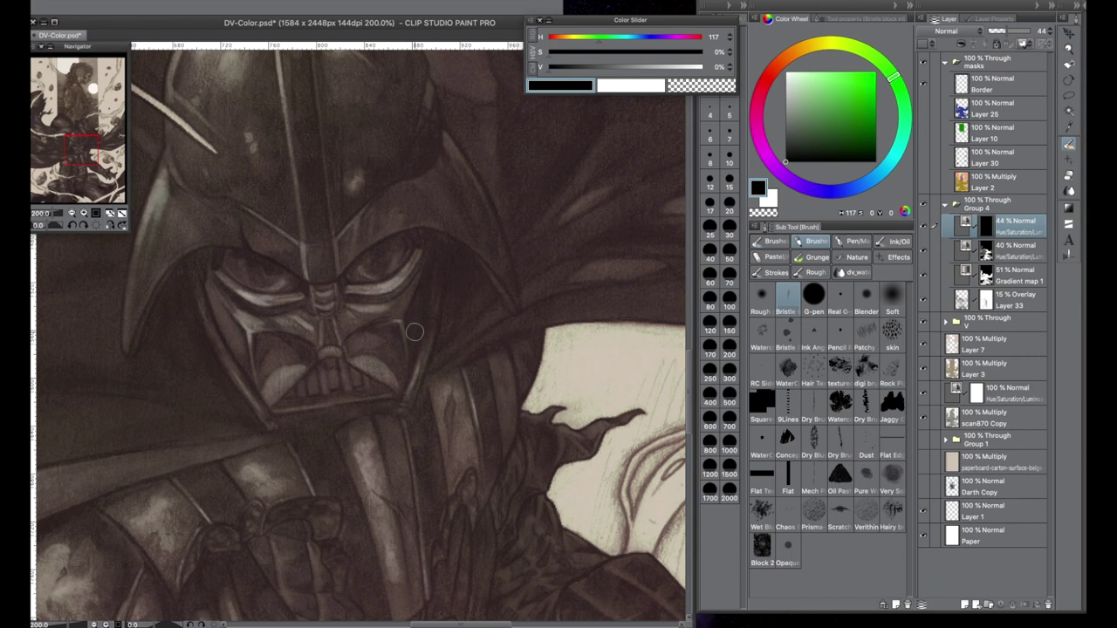
scroll(254, 210, left, 3)
scroll(254, 210, up, 1)
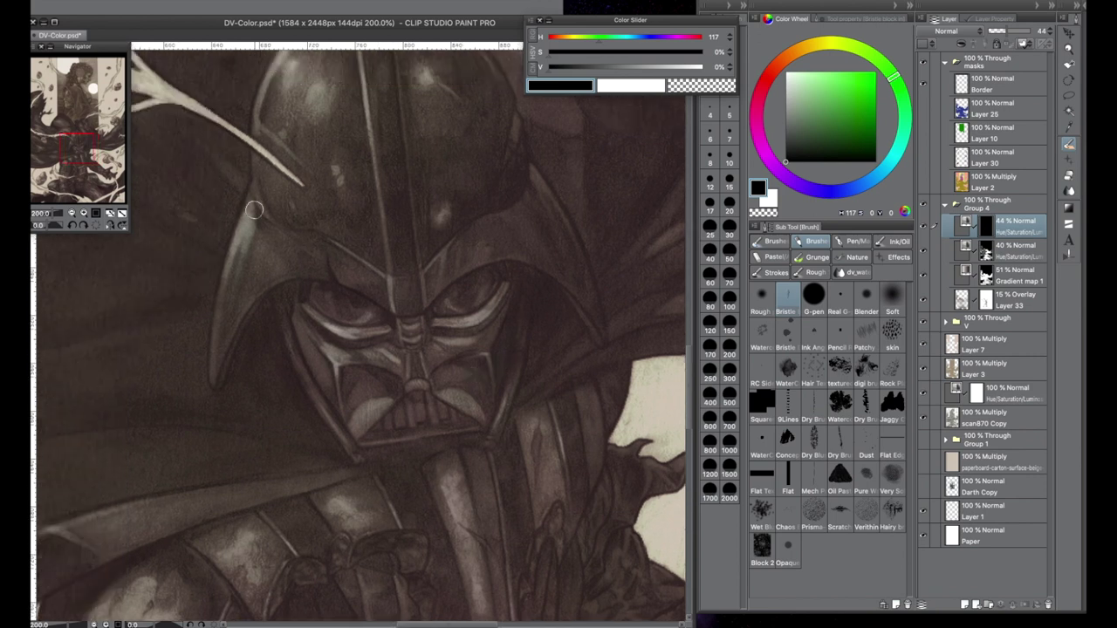
scroll(242, 287, down, 5)
scroll(242, 287, left, 1)
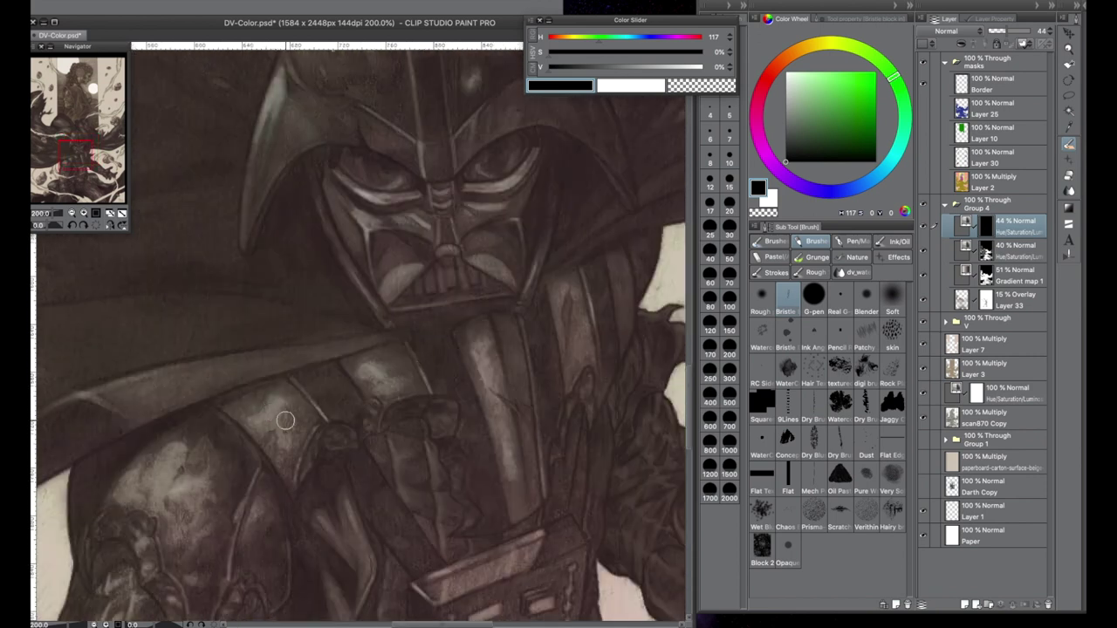
scroll(285, 442, down, 5)
key(ctrl+minus)
key(ctrl+plus)
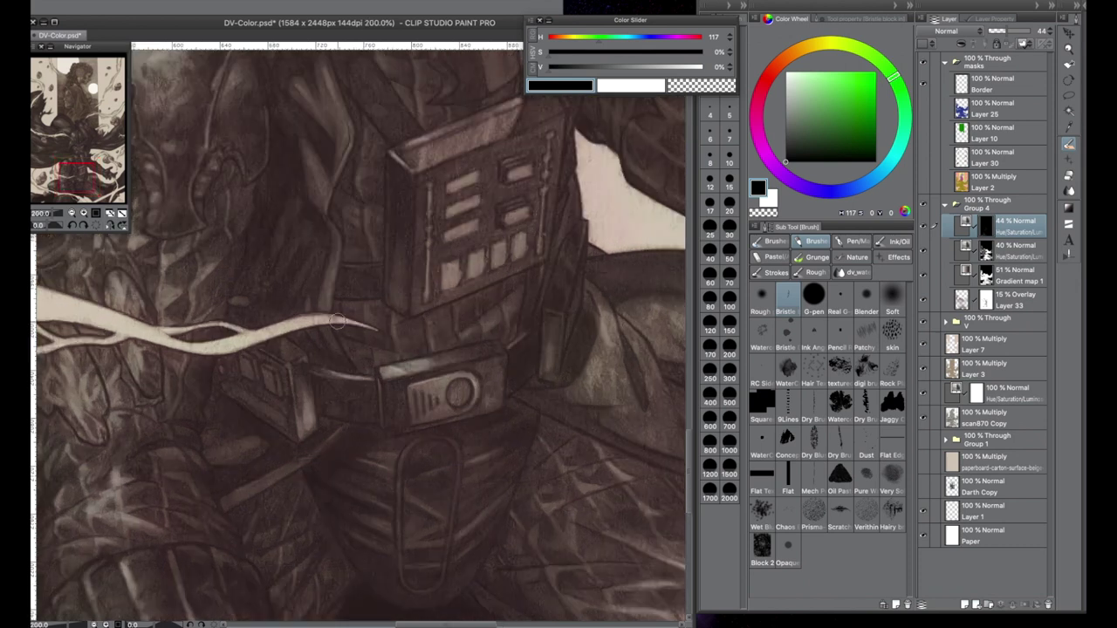
Set the second Hue/Saturation layer in Group 4 to hue -21, saturation 10 and brightness -4
scroll(320, 308, up, 7)
scroll(319, 308, right, 3)
key(ctrl+minus)
key(ctrl+minus)
key(ctrl+minus)
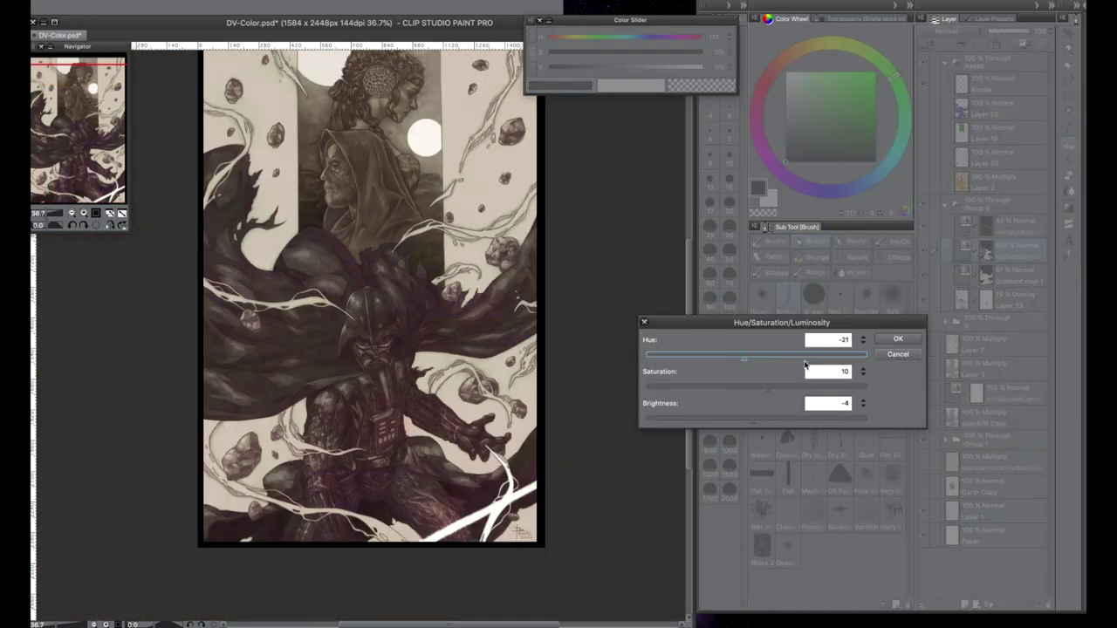
key(Return)
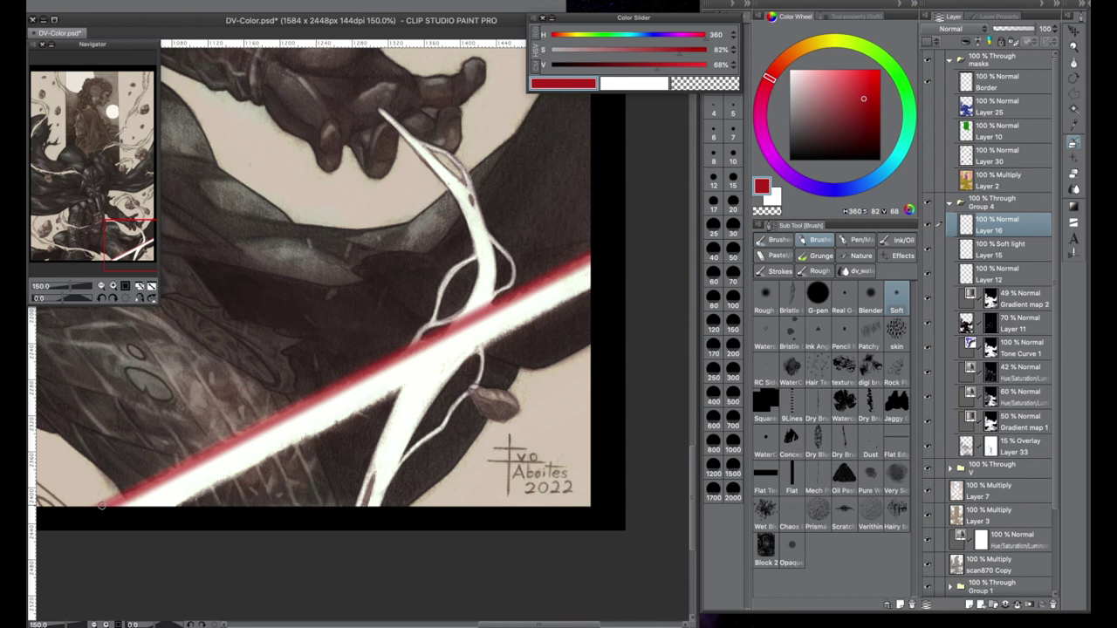
Brush a soft red glow along the lightsaber's edge on Layer 16
drag(102, 505, 587, 271)
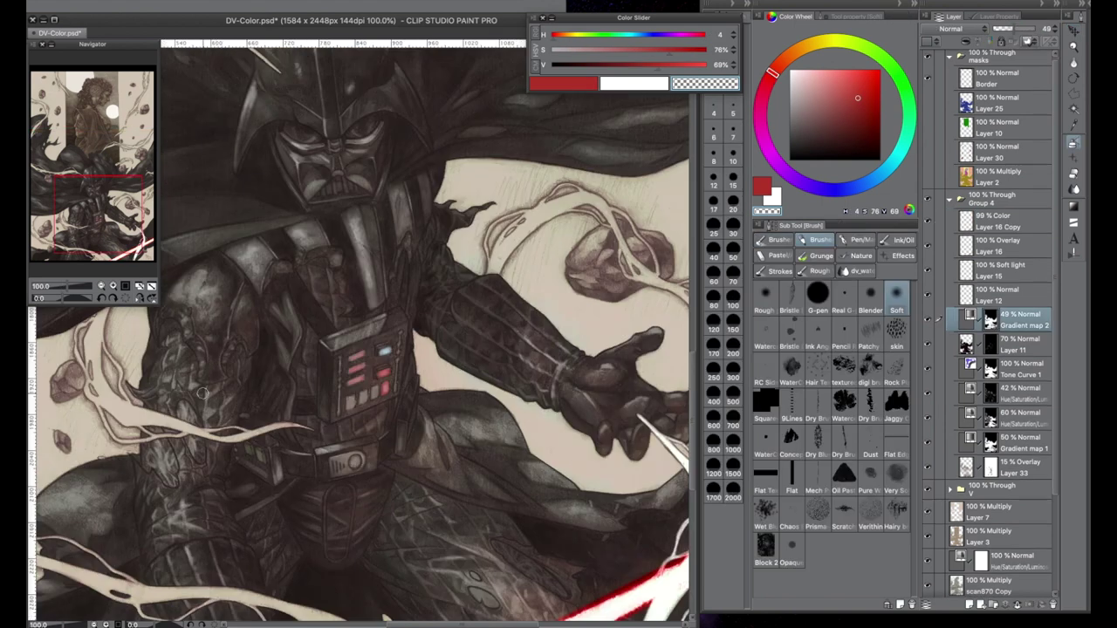
key(ctrl+minus)
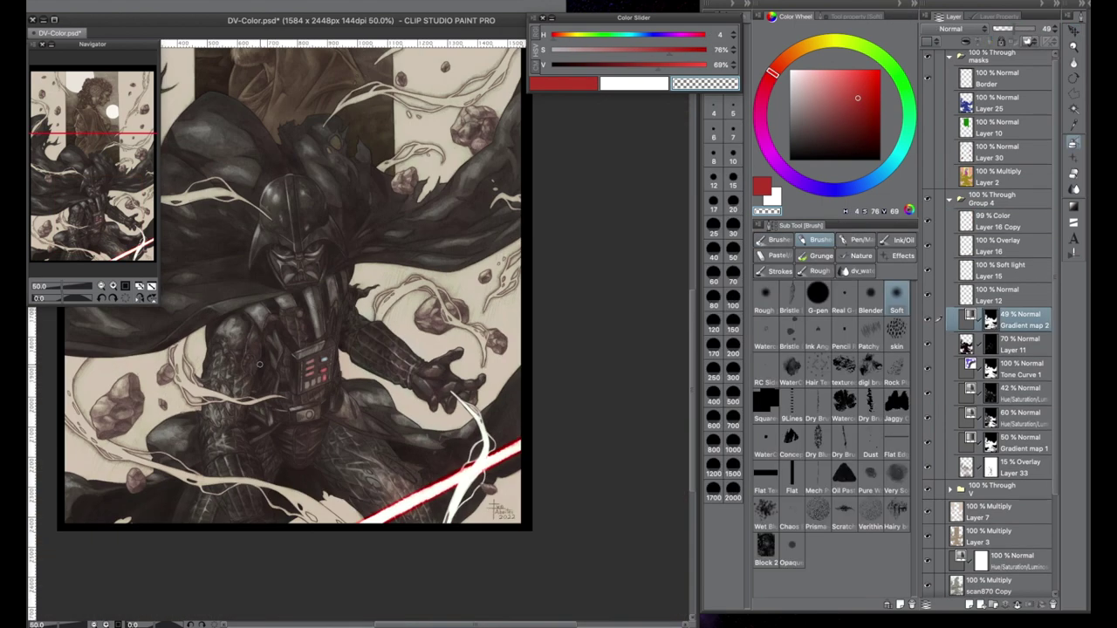
click(995, 224)
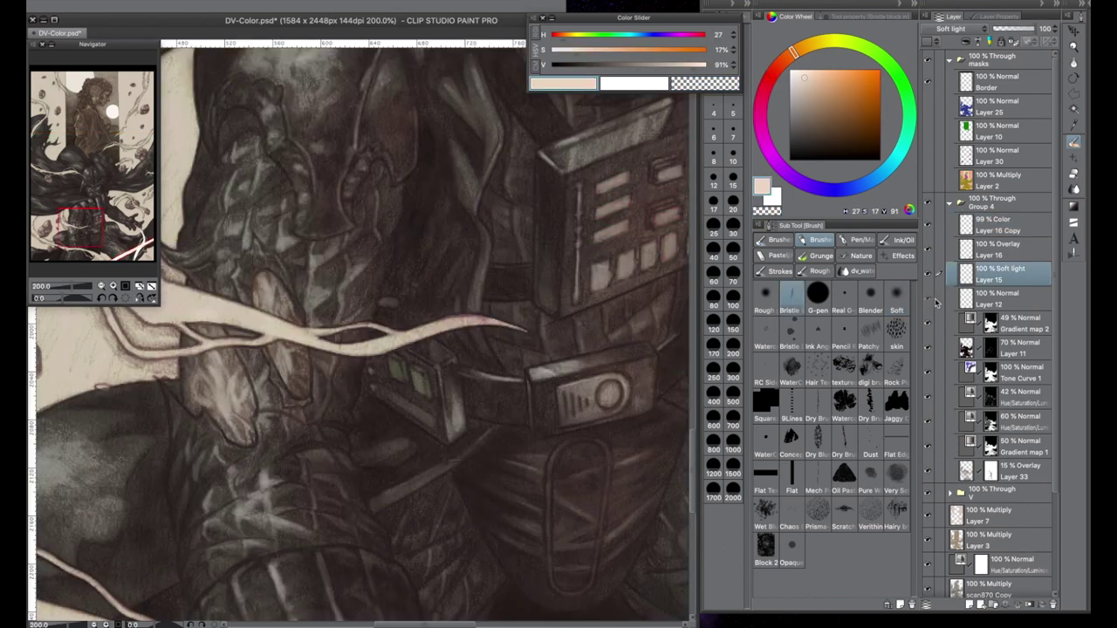
On Layer 15, lasso the exposed bones of Vader's forearm and clean up around the thigh's hole with a transparent size 10 Soft brush
key(m)
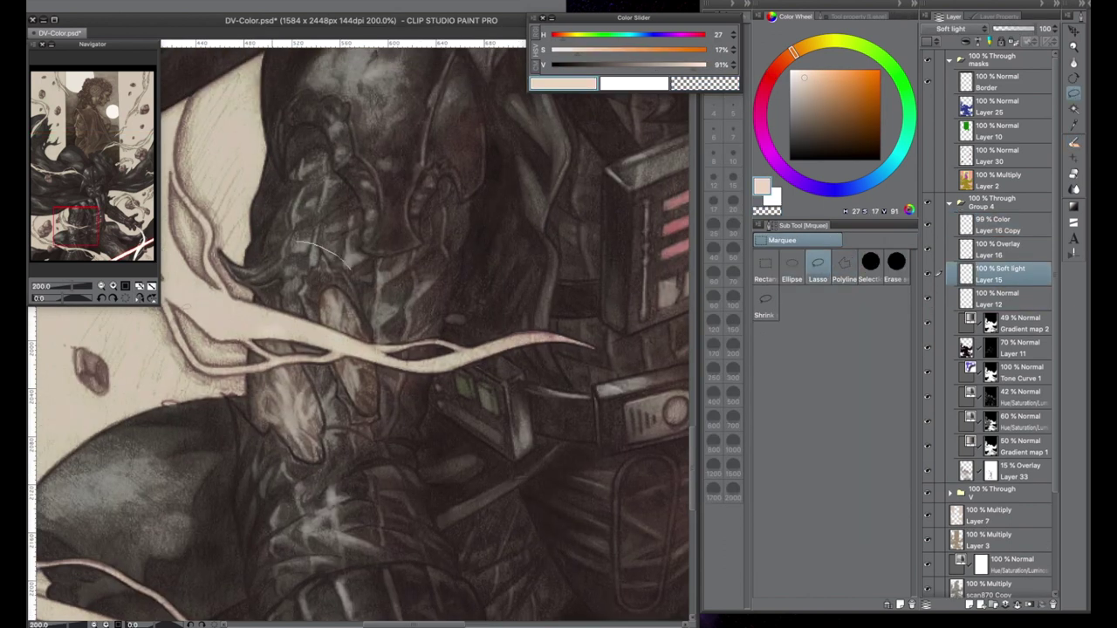
mouse_move(297, 242)
mouse_down()
mouse_move(324, 541)
mouse_move(401, 419)
mouse_up()
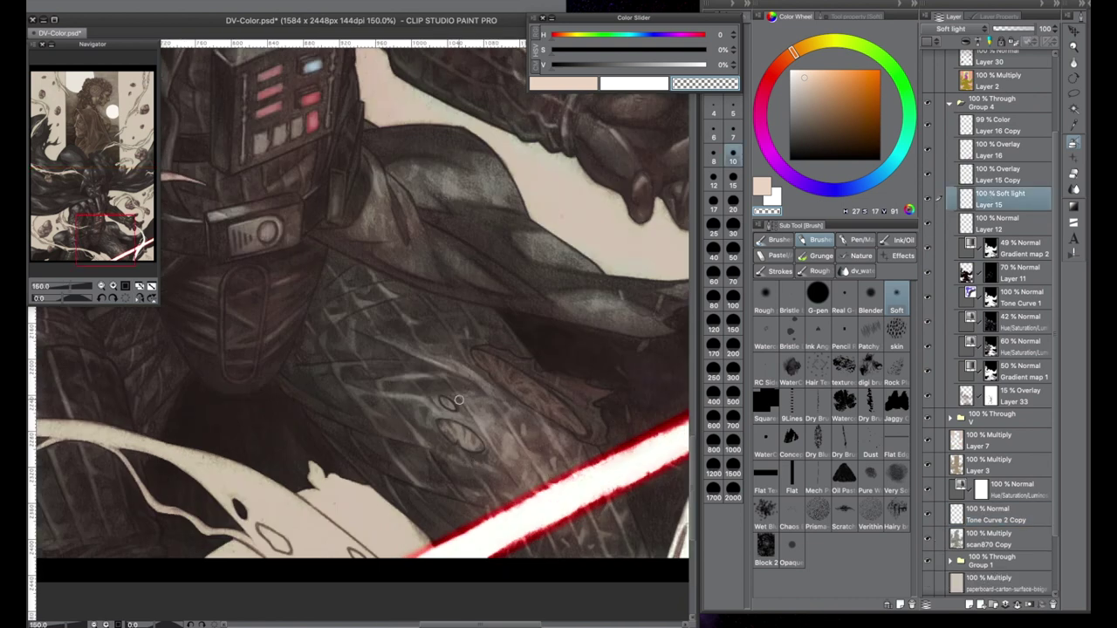
drag(445, 419, 478, 447)
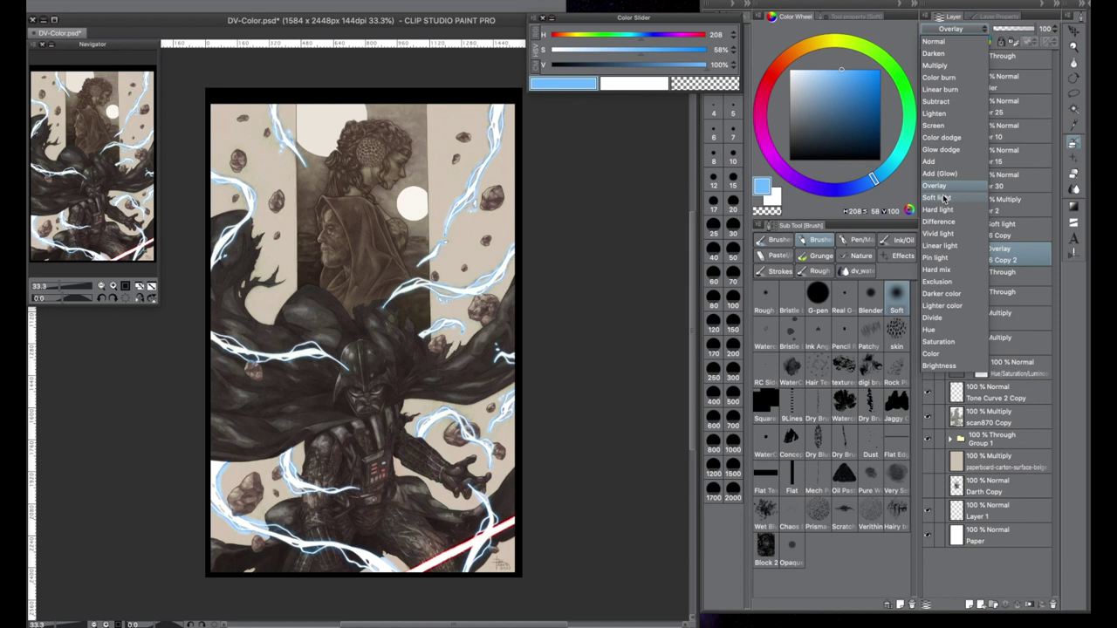
Set Layer 16 Copy 2 to Soft light, pick a light blue colour, and make the saber2 layer active
click(945, 199)
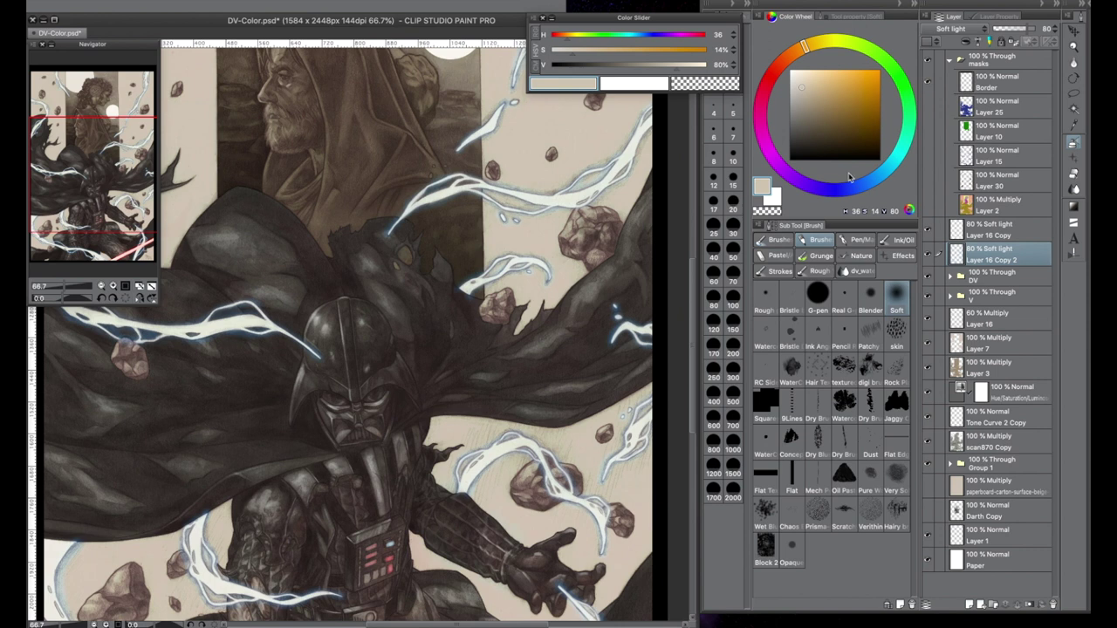
drag(849, 177, 876, 177)
click(812, 66)
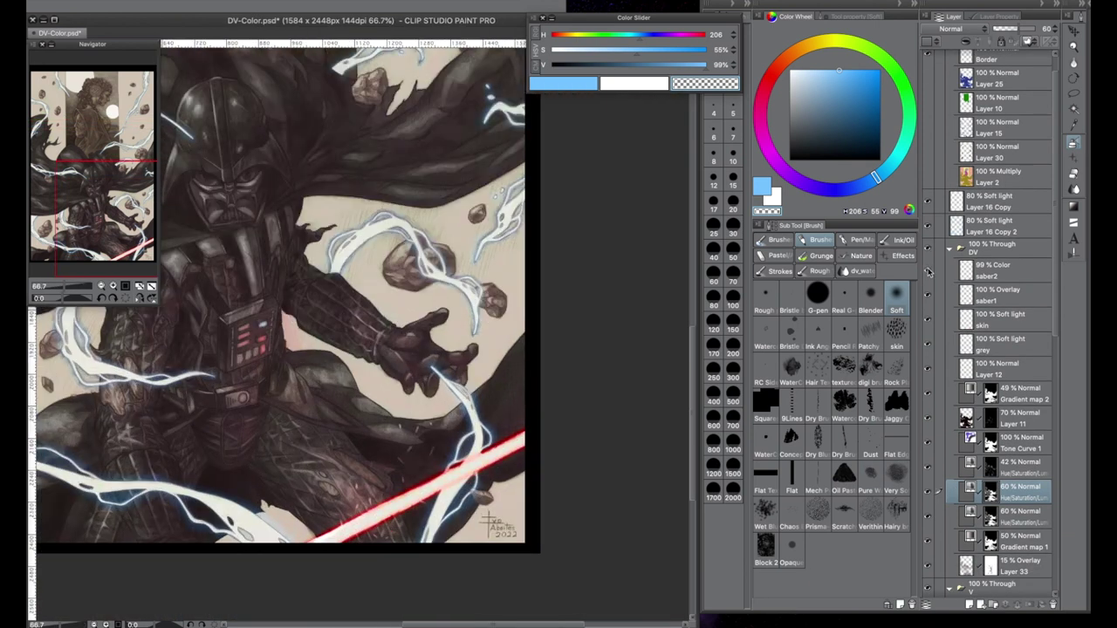
click(995, 270)
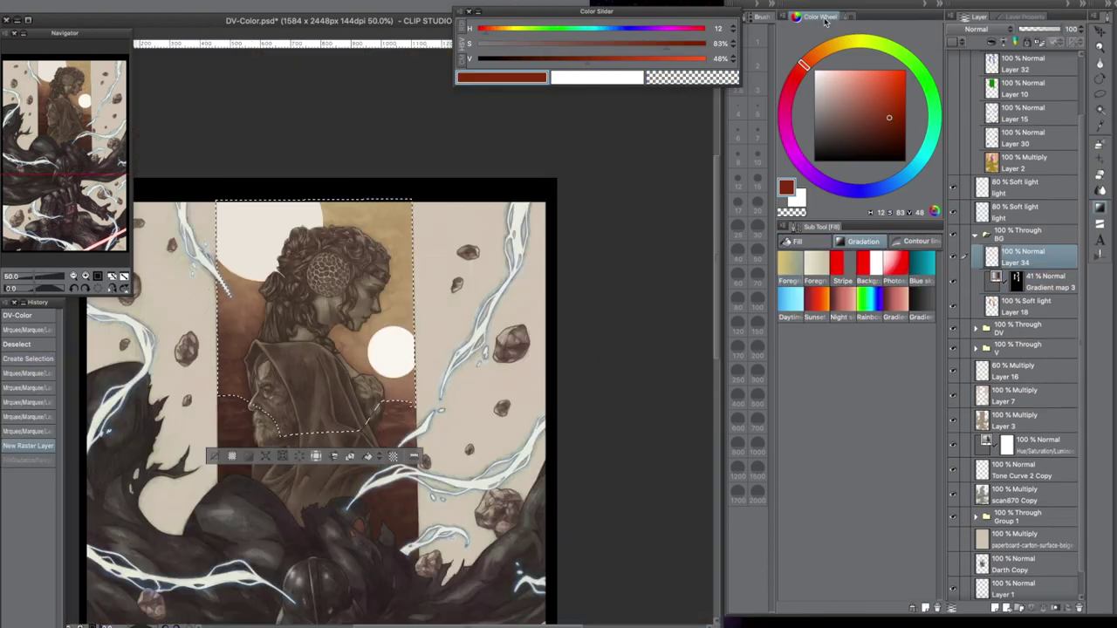
Undock the Color Wheel and draw a foreground-to-transparent gradient on Layer 34 across the selected sky behind the woman
drag(808, 16, 650, 92)
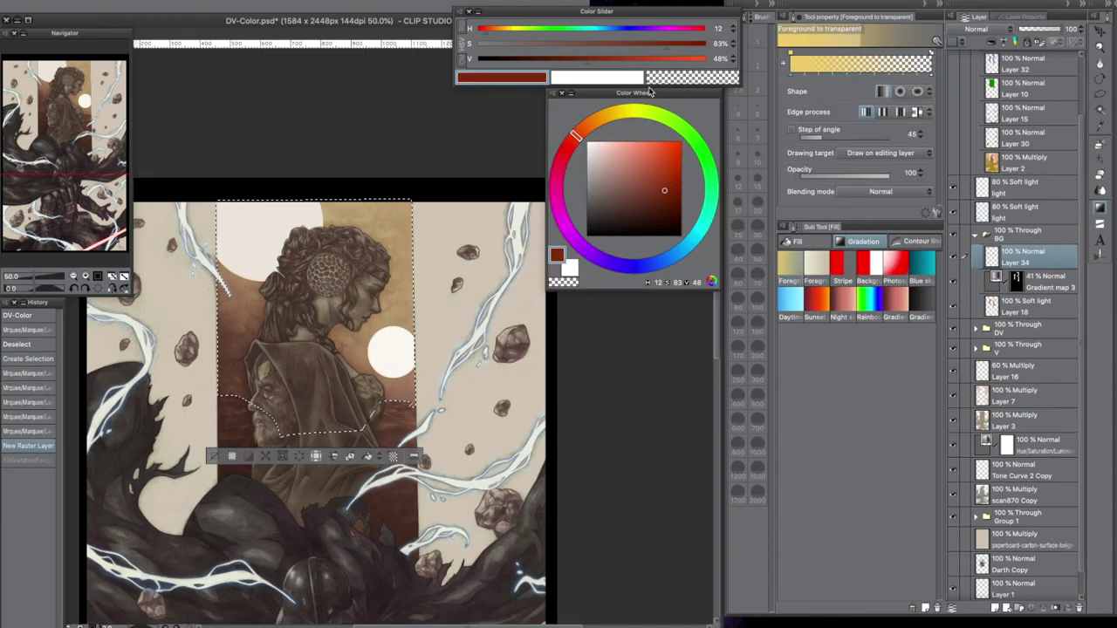
drag(304, 283, 378, 233)
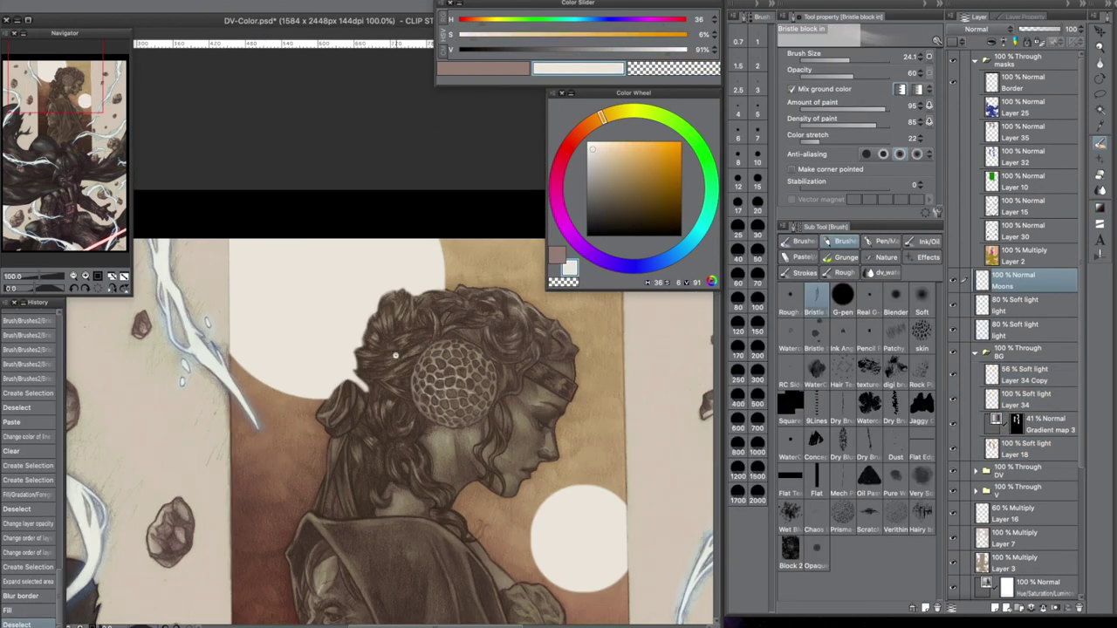
Move the Darth Copy sketch above the masks group and scale it down beside the two portrait figures
scroll(396, 355, up, 1)
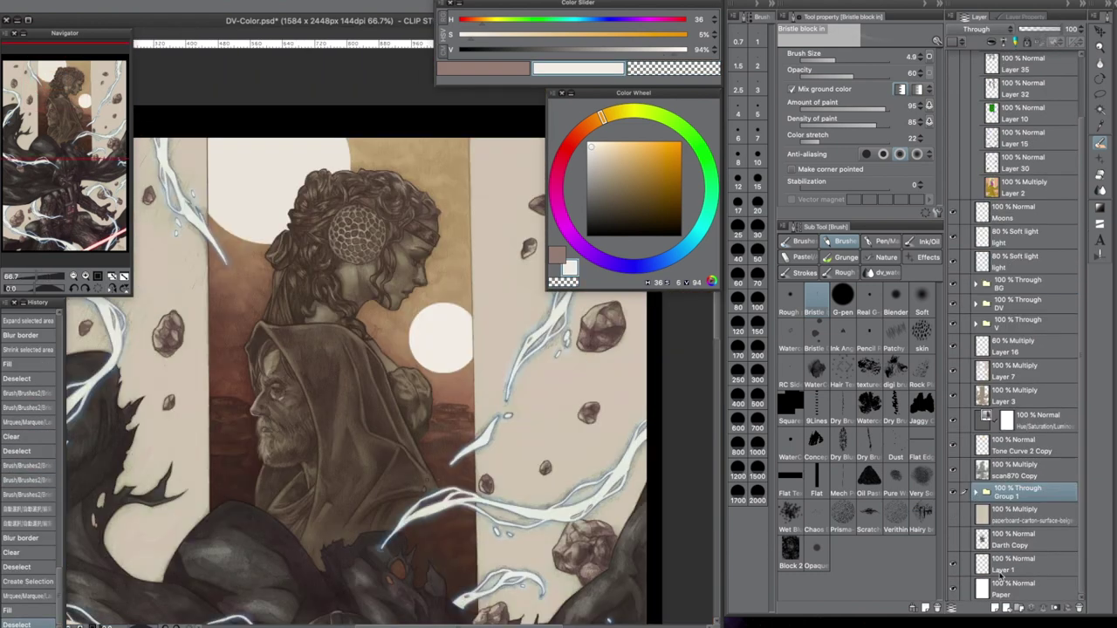
click(978, 494)
scroll(953, 467, down, 3)
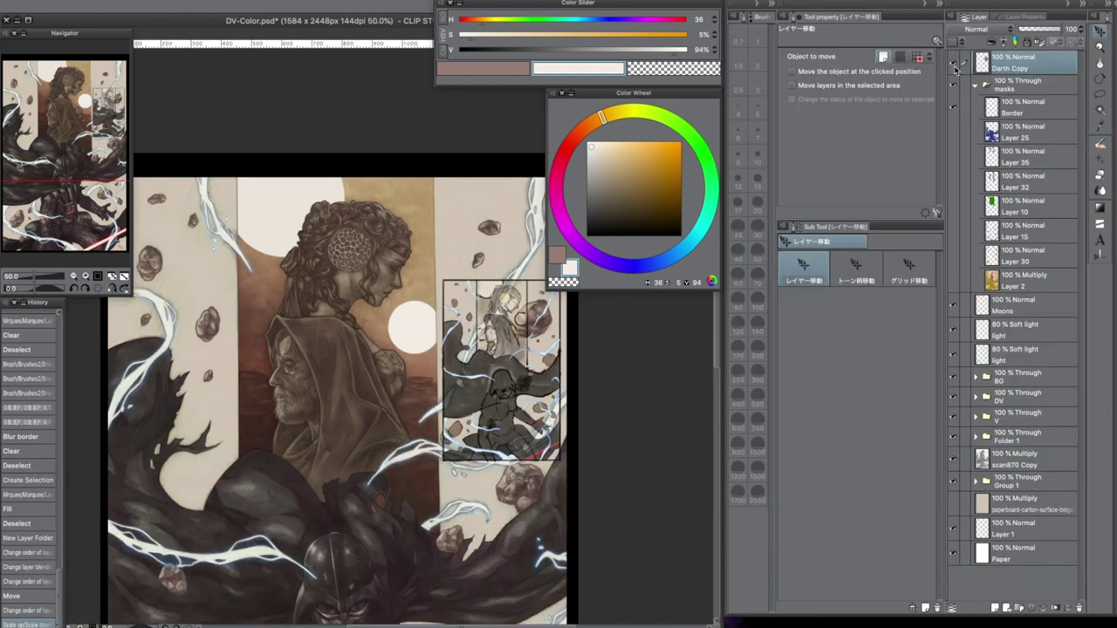
Hide the Darth Copy sketch, add an ObiW folder above BG, and make Layer 2 in the masks group active
click(1001, 305)
click(1005, 382)
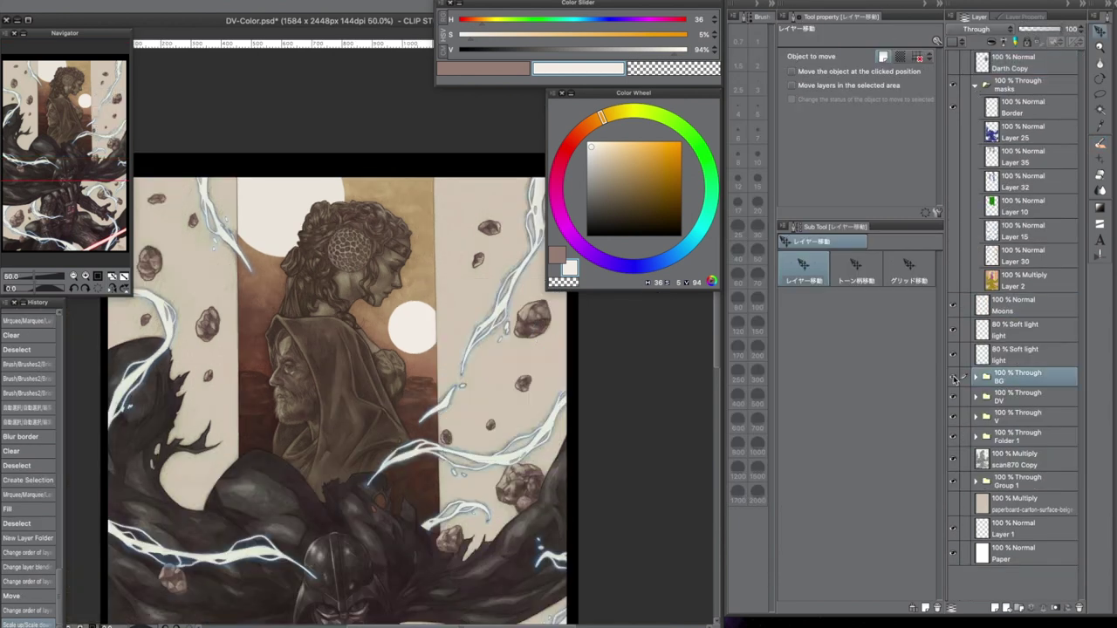
click(1013, 319)
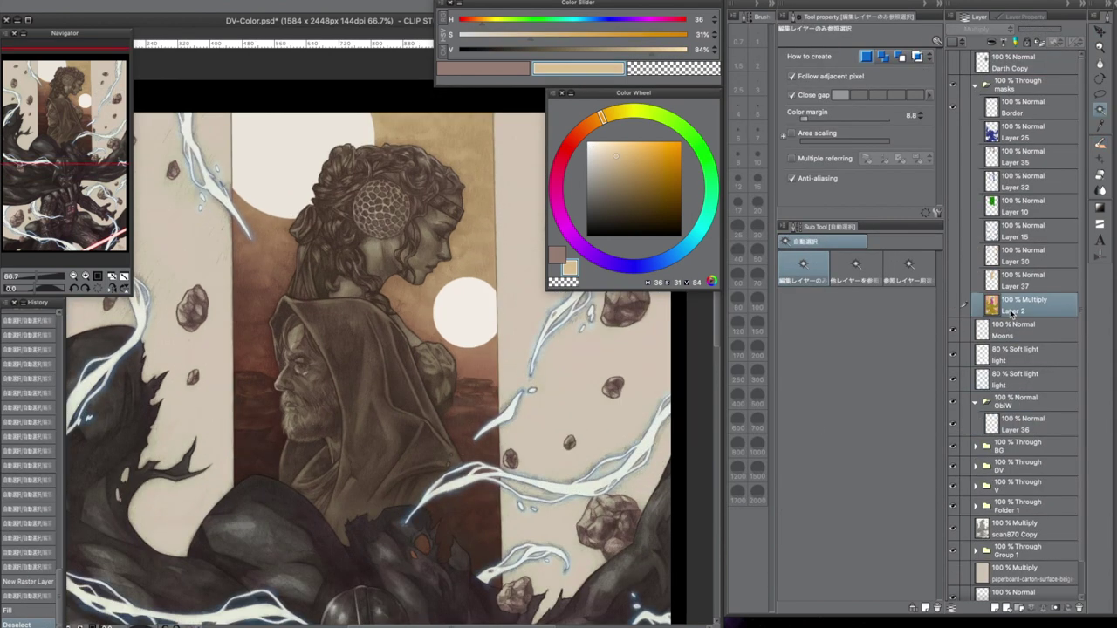